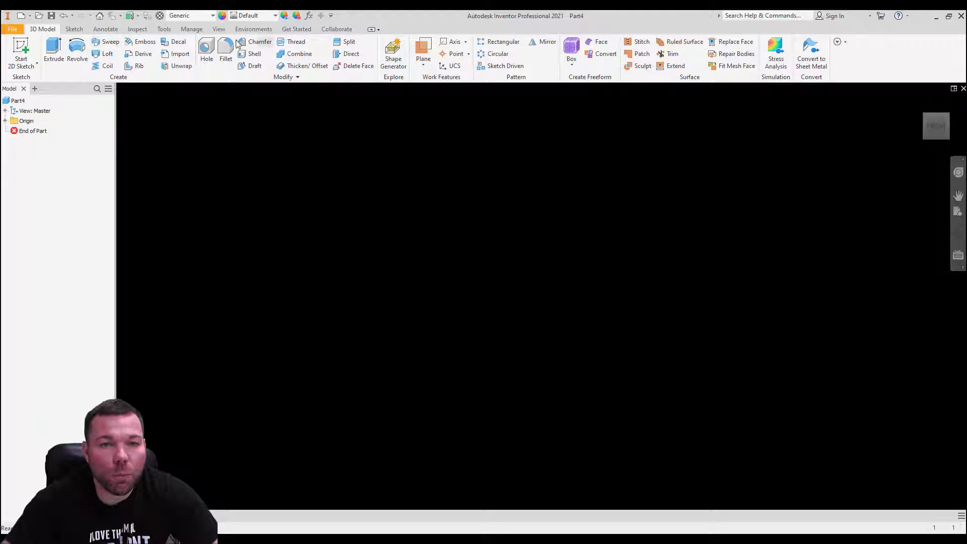
# Step: Start a new 2D sketch on the XY origin plane
pyautogui.click(21, 50)
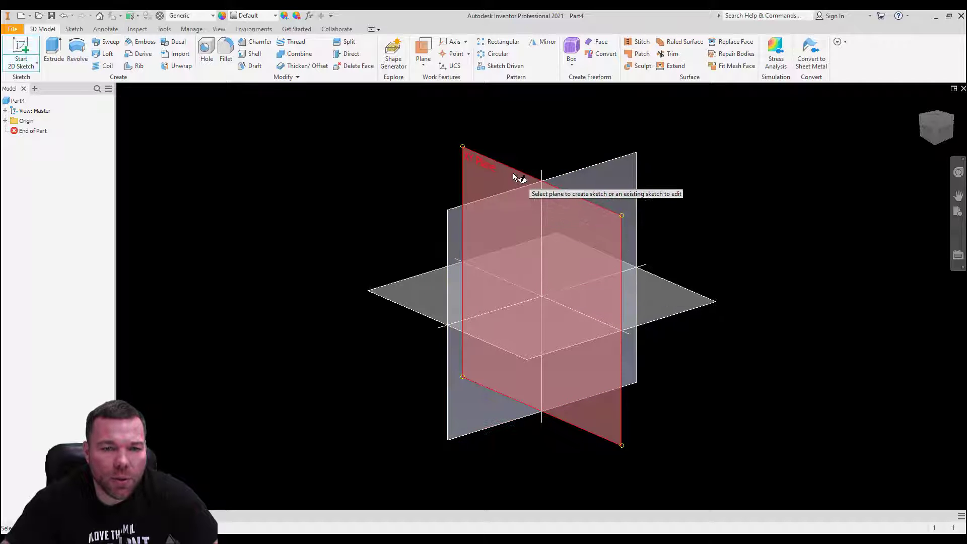
pyautogui.click(512, 174)
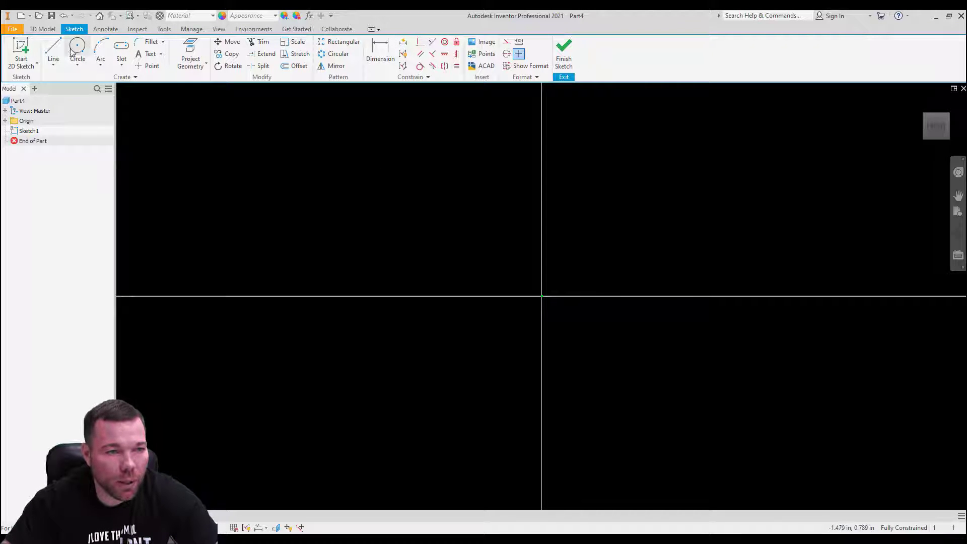
# Step: Draw lines from the origin for the left edge, the left upright's top, and the slot's left side and floor
pyautogui.click(53, 50)
pyautogui.click(544, 291)
pyautogui.moveTo(542, 295); pyautogui.dragTo(512, 422, button='middle')
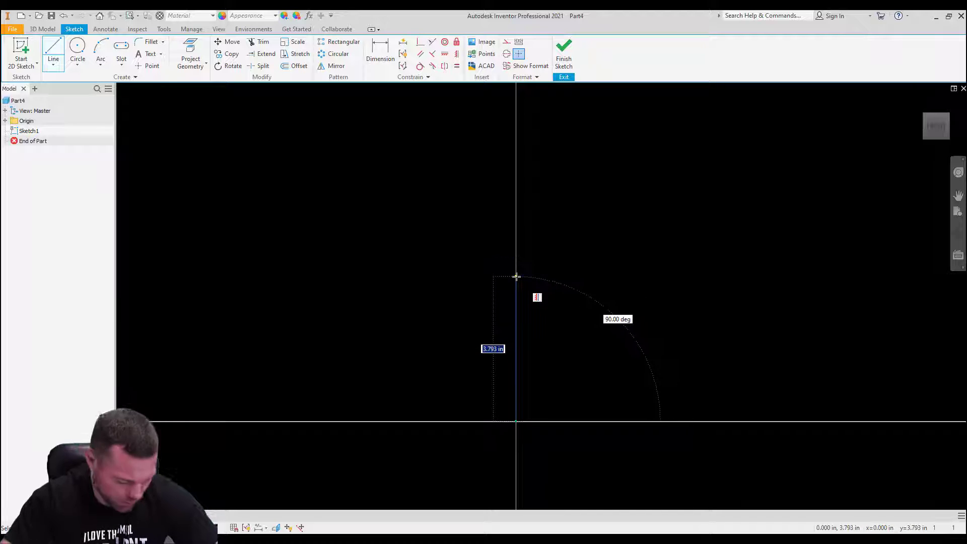
pyautogui.click(515, 349)
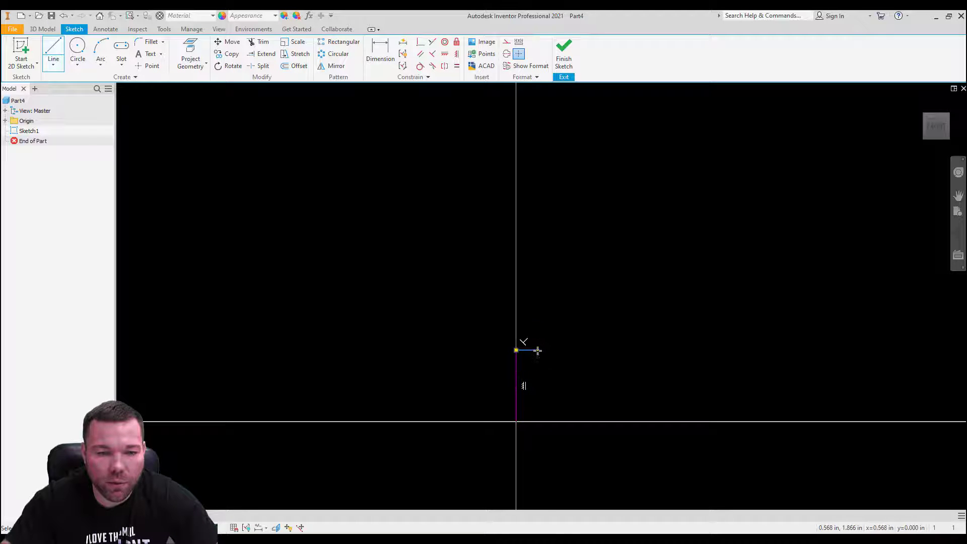
pyautogui.click(537, 350)
pyautogui.click(538, 402)
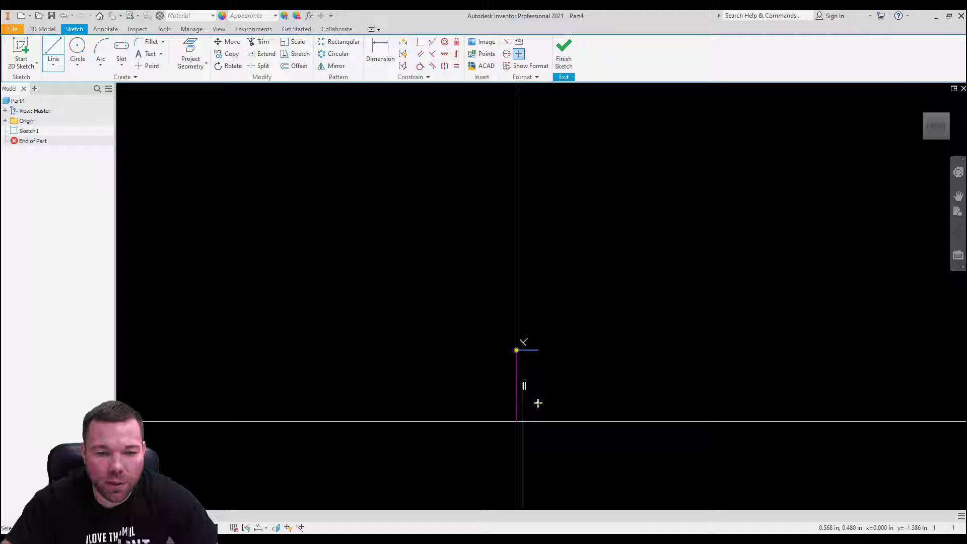
pyautogui.click(581, 403)
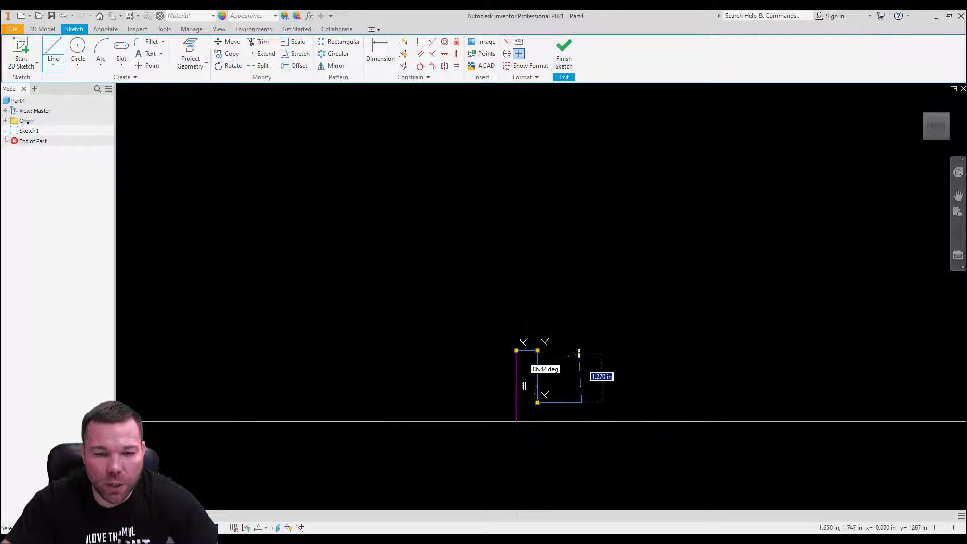
# Step: Complete the profile with the right upright and lower step, closing it back at the origin
pyautogui.click(582, 350)
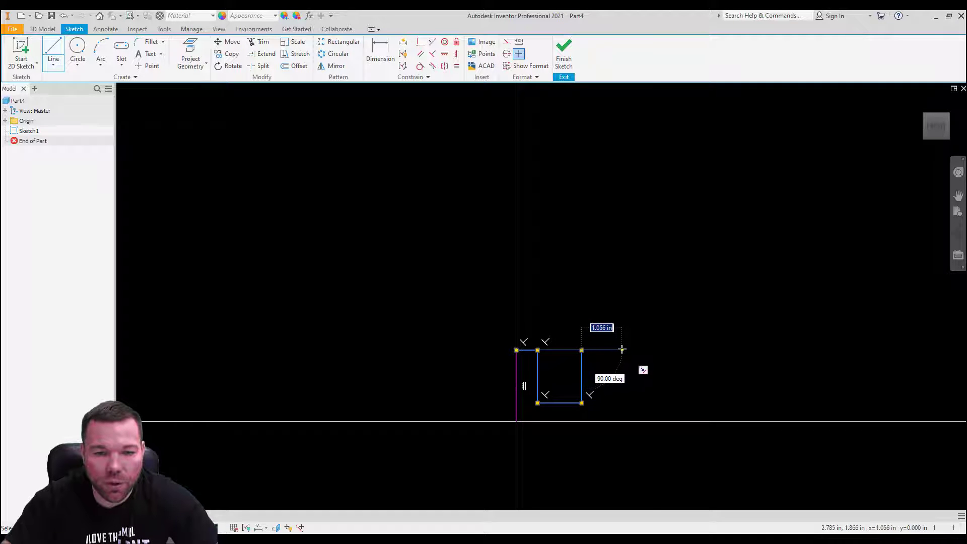
pyautogui.click(604, 350)
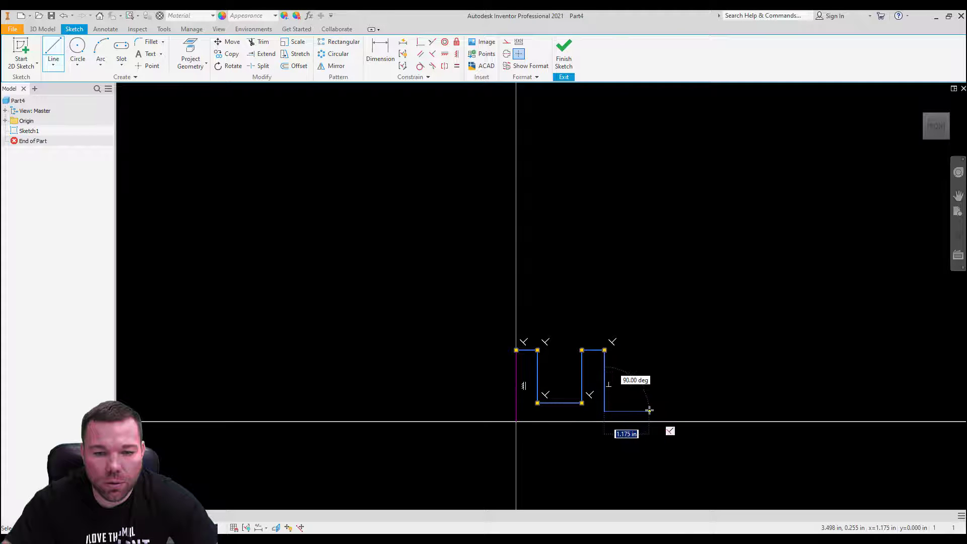
pyautogui.click(604, 411)
pyautogui.click(649, 412)
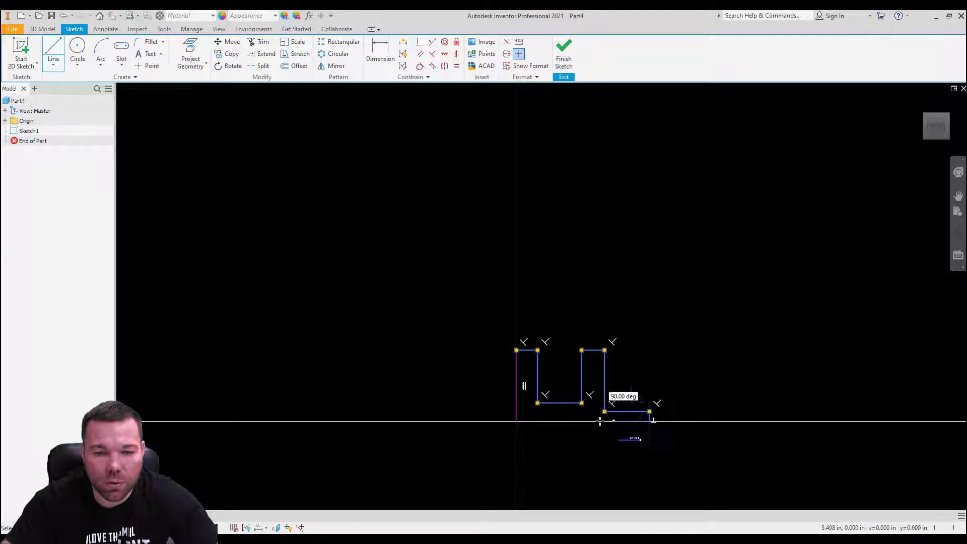
pyautogui.click(516, 422)
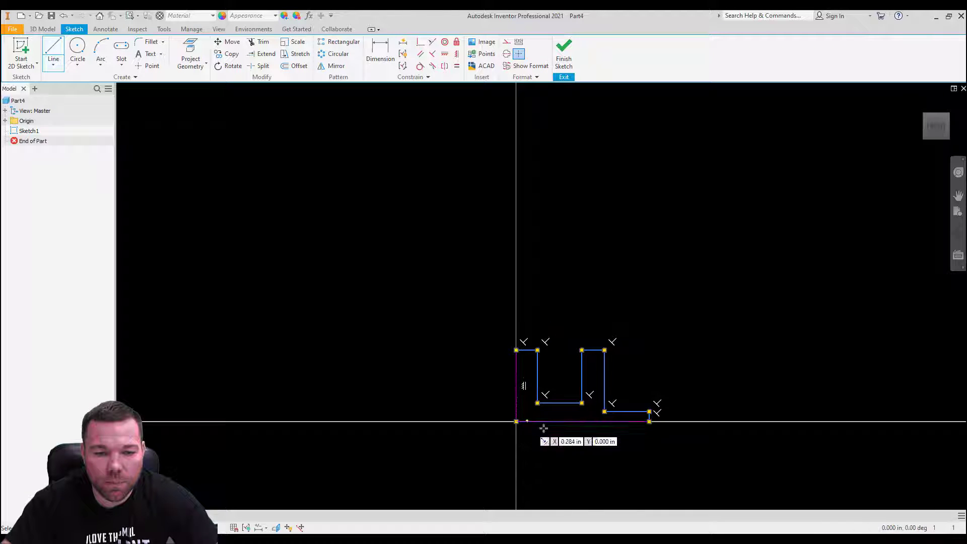
pyautogui.scroll(6, 584, 414)
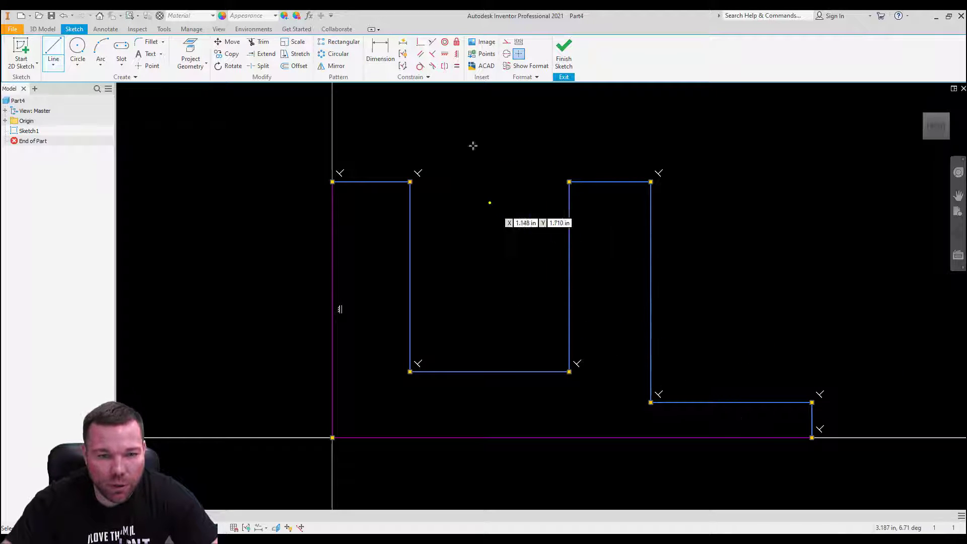
pyautogui.click(380, 51)
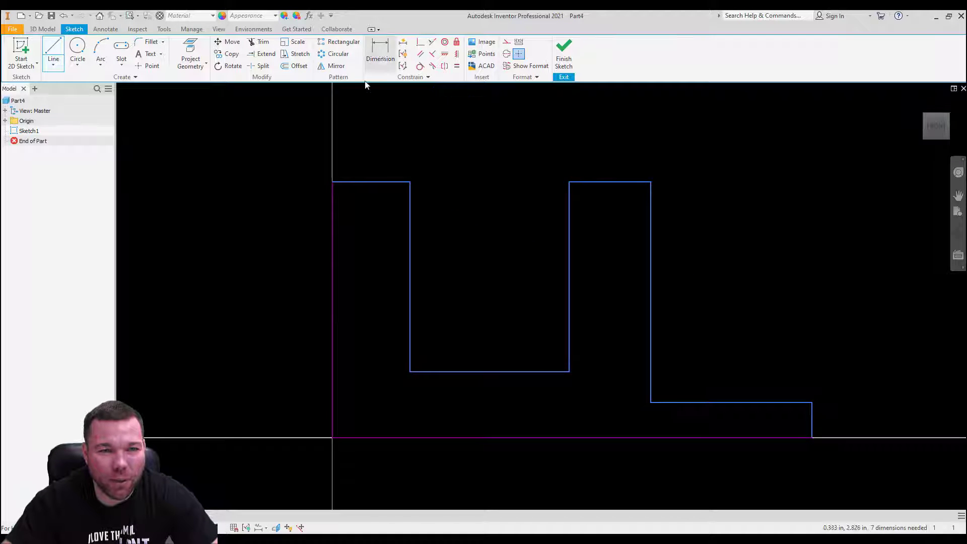
# Step: Dimension the profile's height to 1.75 in and overall width to 3.25 in
pyautogui.click(330, 235)
pyautogui.click(297, 240)
pyautogui.write('1.')
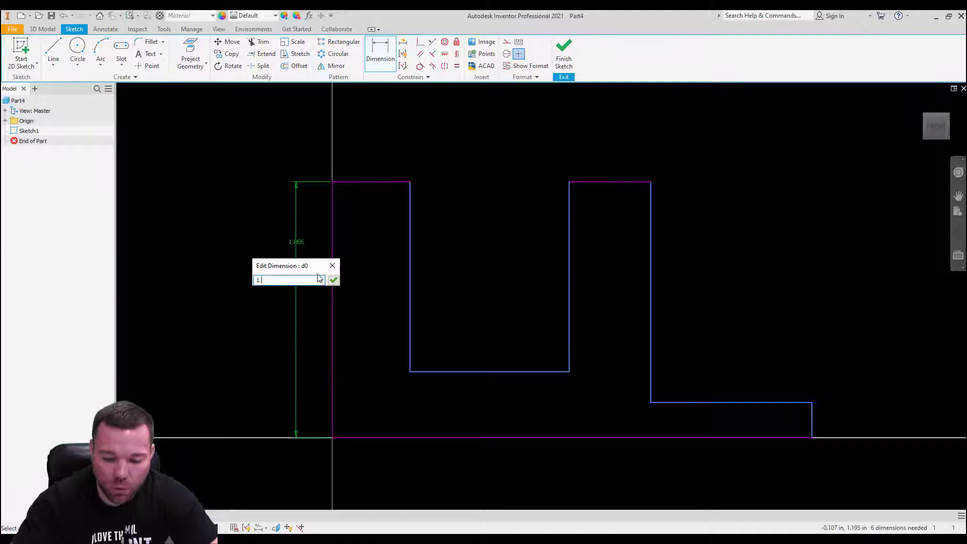
pyautogui.write('75')
pyautogui.press('Return')
pyautogui.click(461, 437)
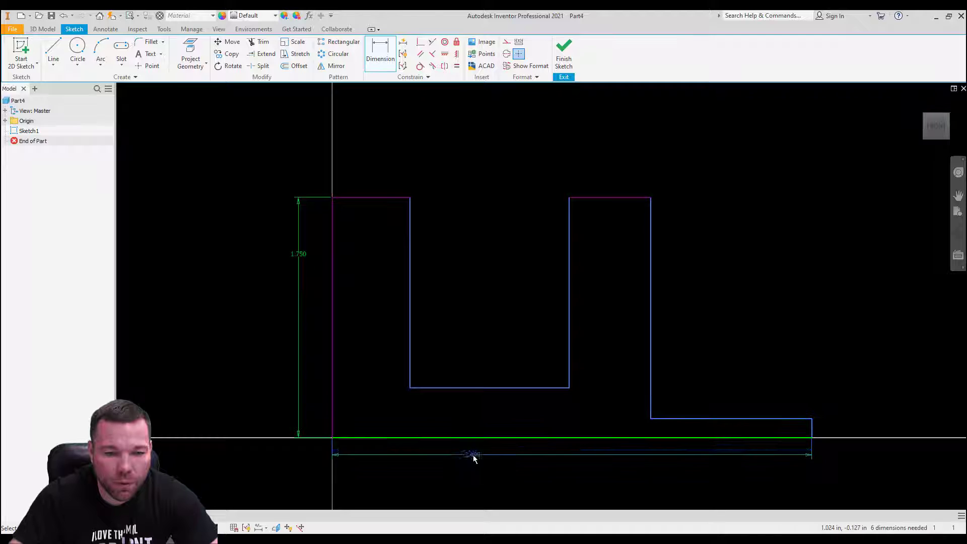
pyautogui.click(473, 455)
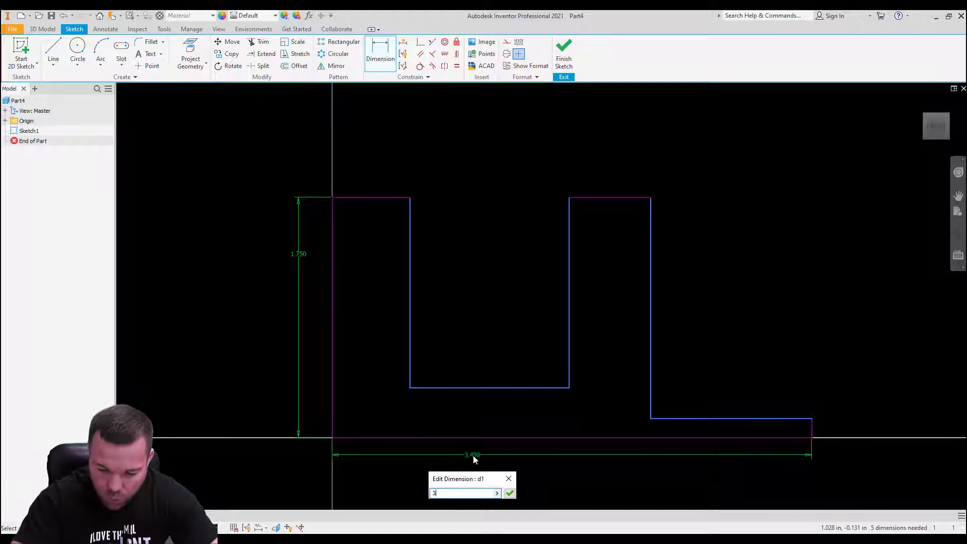
pyautogui.press('Return')
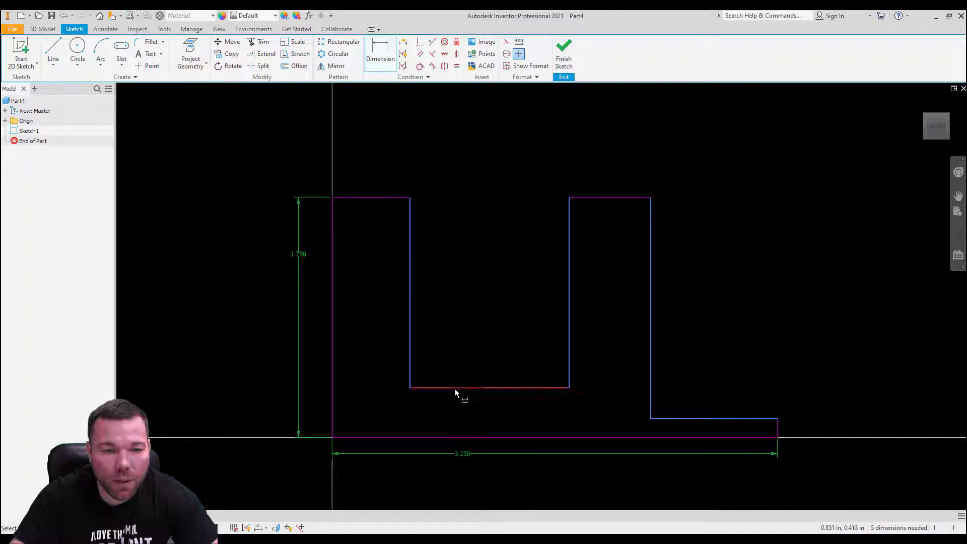
# Step: Set the left upright width to .5 in and the span across to 2 in
pyautogui.click(385, 157)
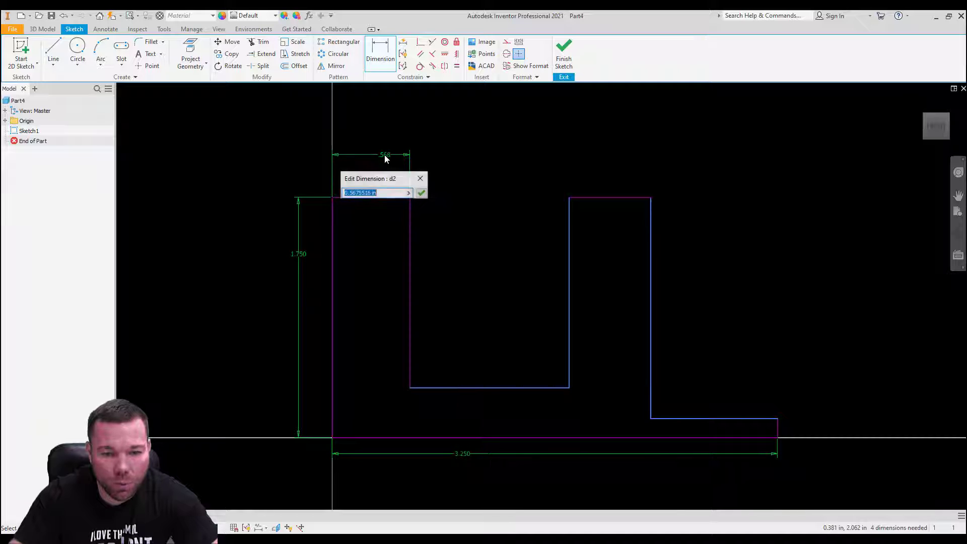
pyautogui.write('.5')
pyautogui.press('Return')
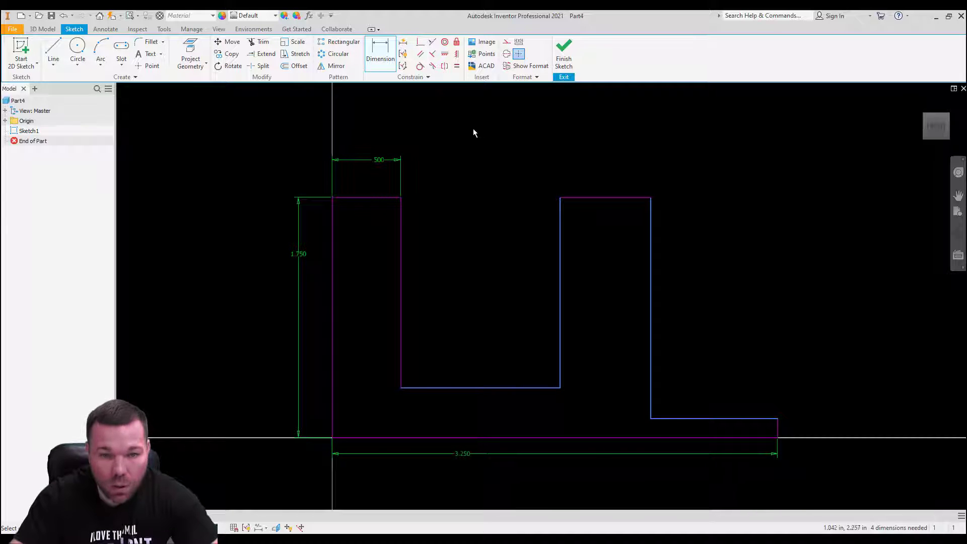
pyautogui.click(332, 229)
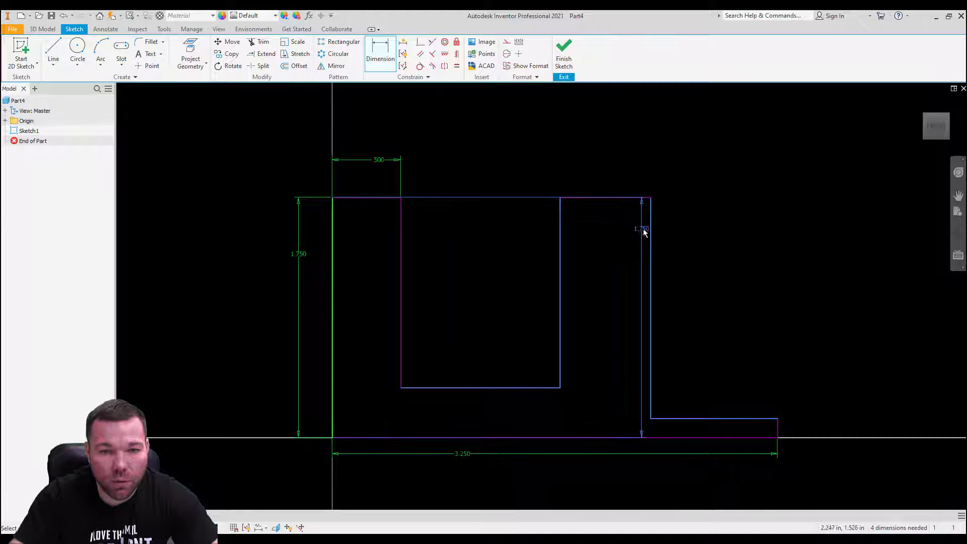
pyautogui.click(651, 236)
pyautogui.click(483, 117)
pyautogui.write('2.')
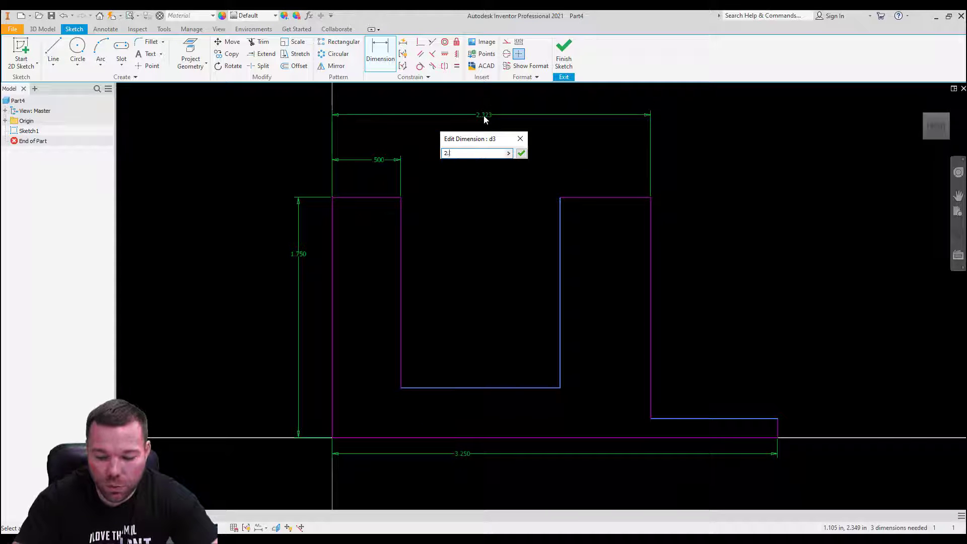
pyautogui.press('Return')
# Step: Set the right upright width to .5 in and the slot floor height to .75 in
pyautogui.click(572, 174)
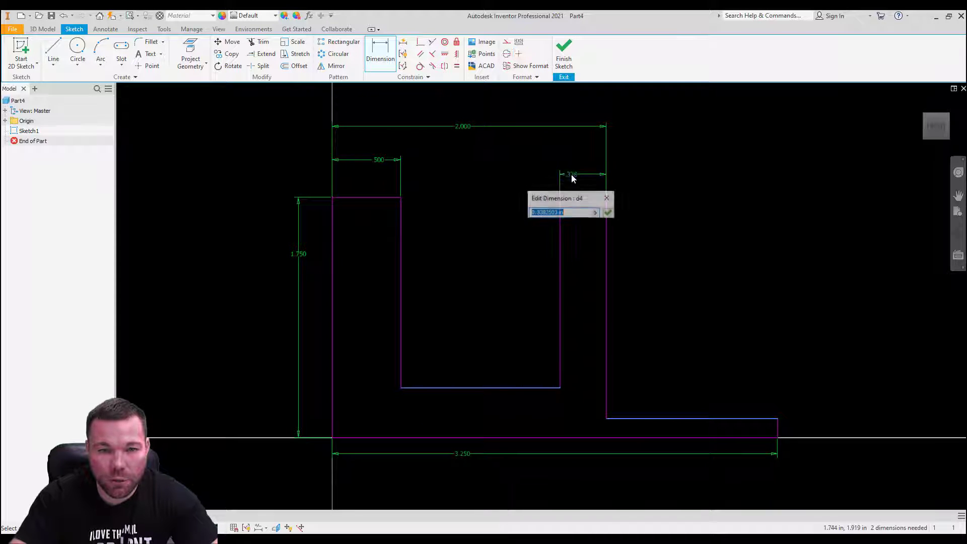
pyautogui.write('.5')
pyautogui.press('Return')
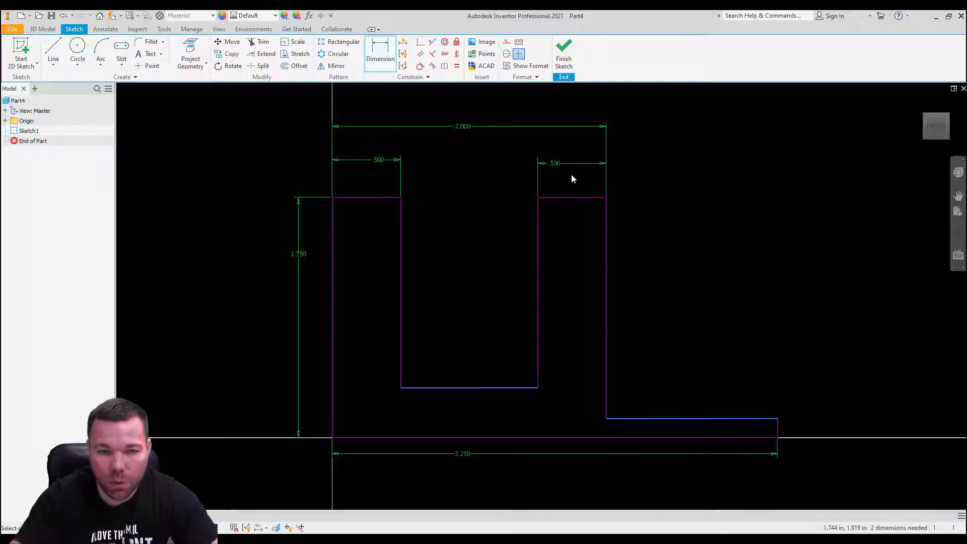
pyautogui.click(490, 386)
pyautogui.click(488, 436)
pyautogui.click(473, 411)
pyautogui.write('.')
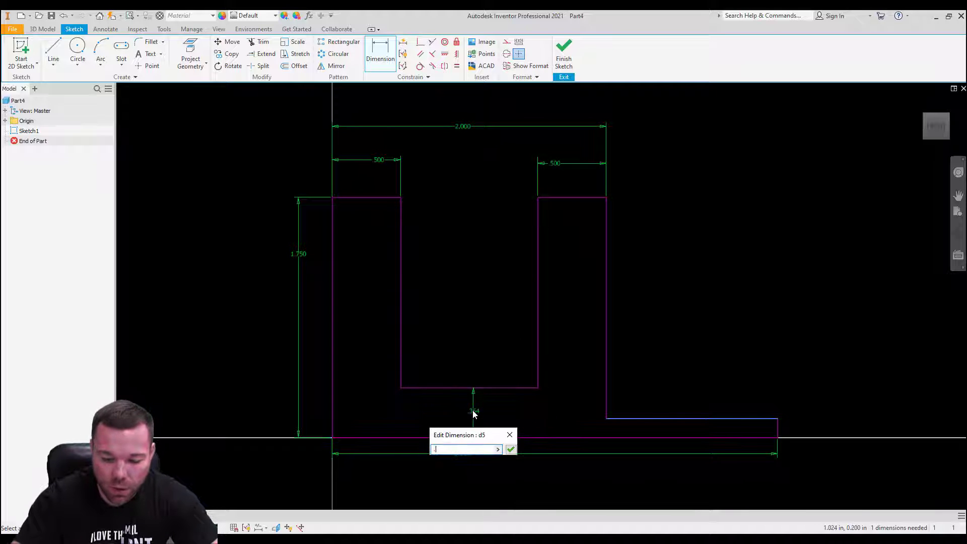
pyautogui.write('75')
pyautogui.press('Return')
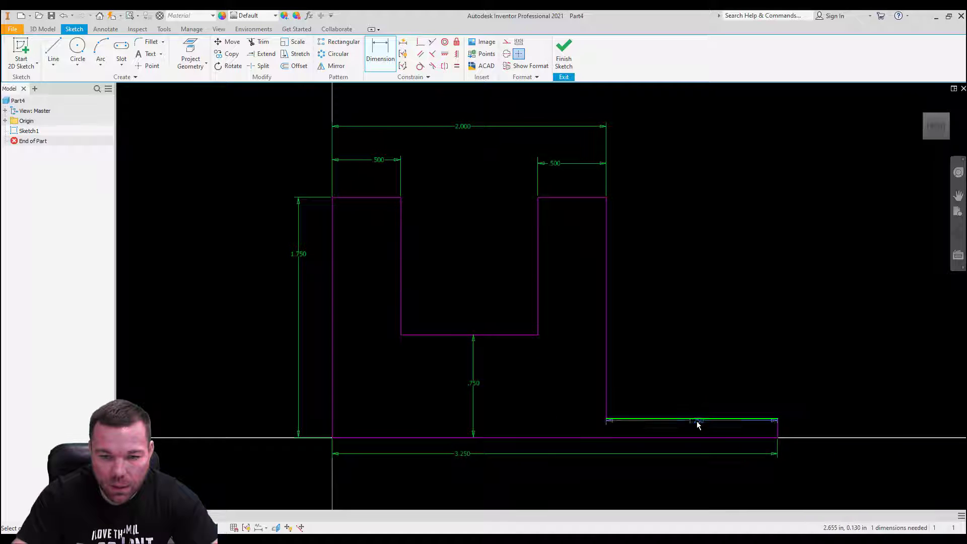
# Step: Dimension the lower step's height to .5 in, discarding a redundant dimension
pyautogui.click(698, 432)
pyautogui.press('Escape')
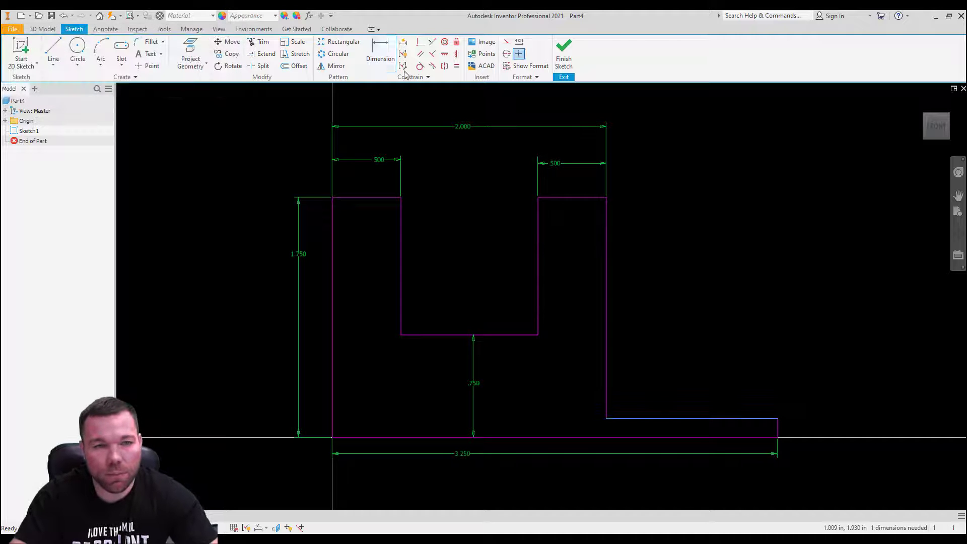
pyautogui.press('d')
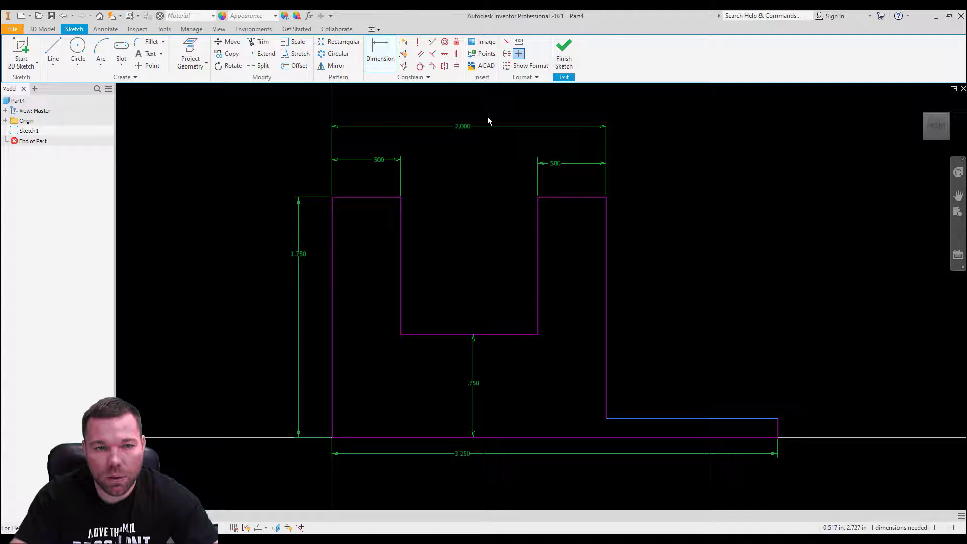
pyautogui.click(780, 432)
pyautogui.click(832, 426)
pyautogui.write('.5')
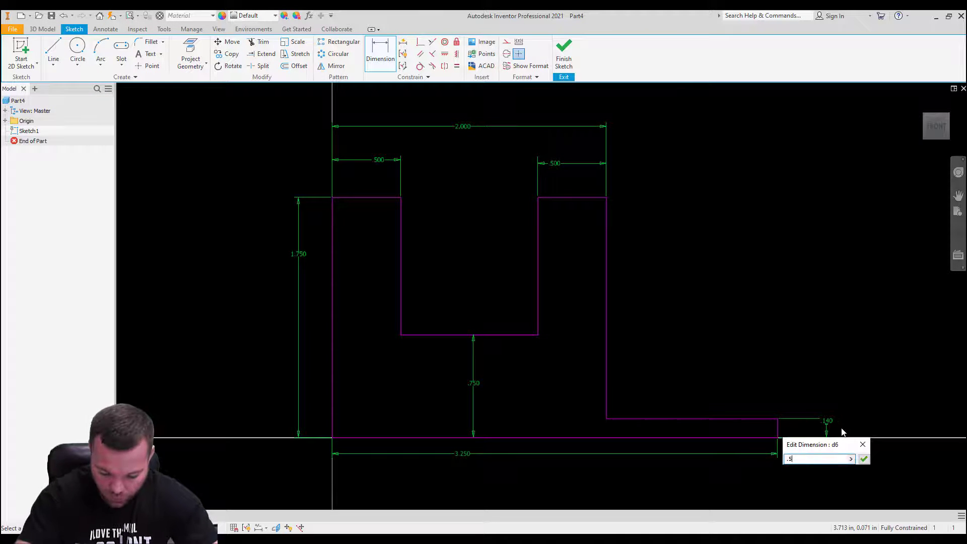
pyautogui.press('Return')
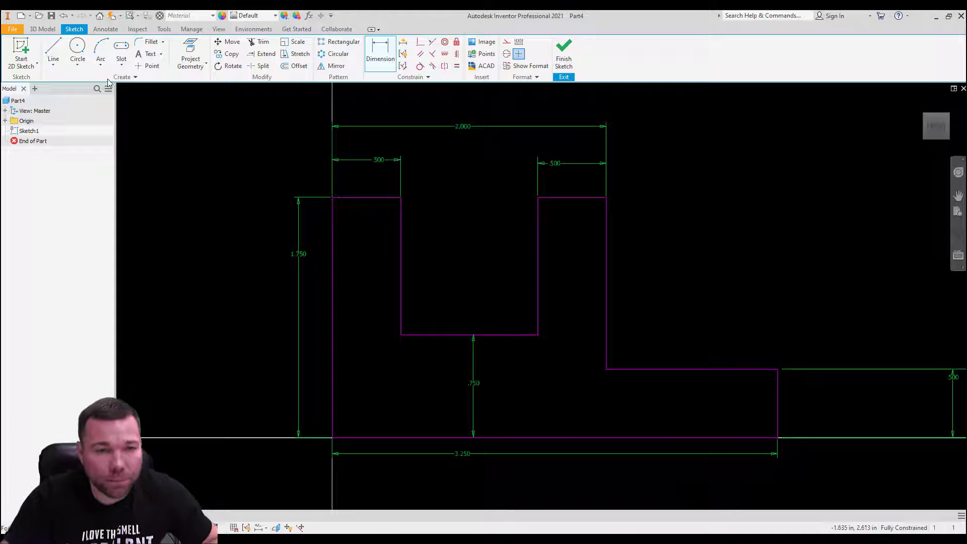
# Step: Finish the sketch and extrude the profile 1 in into a solid
pyautogui.click(563, 53)
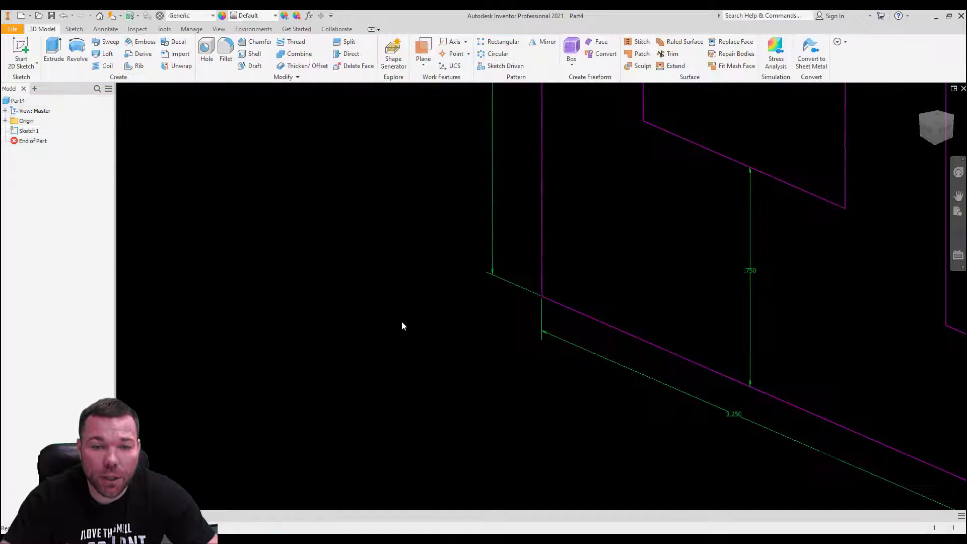
pyautogui.scroll(-8, 402, 322)
pyautogui.scroll(3, 384, 323)
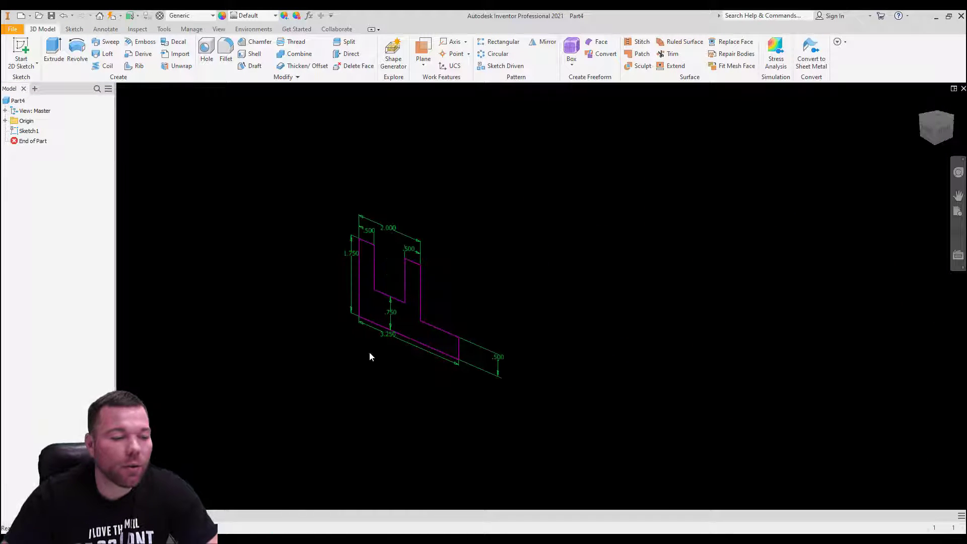
pyautogui.click(53, 51)
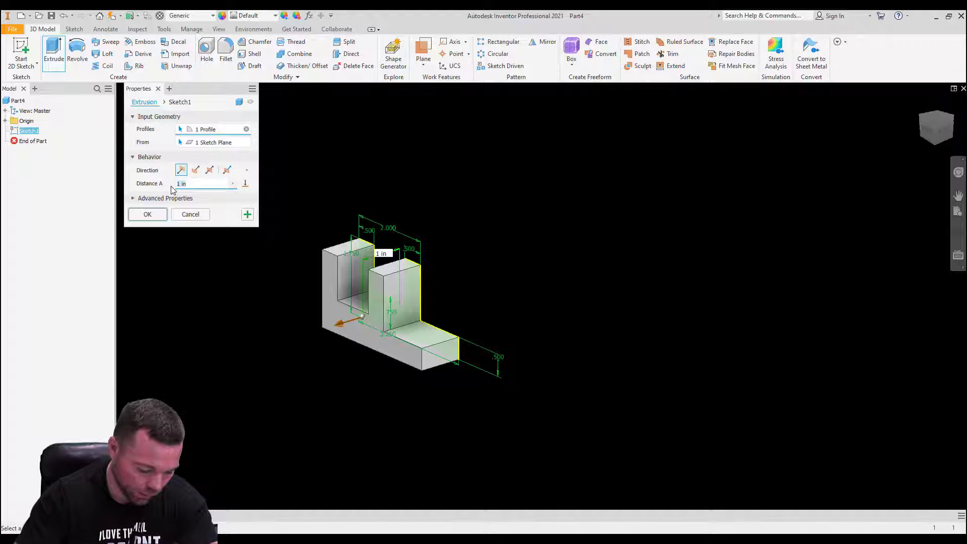
pyautogui.press('Return')
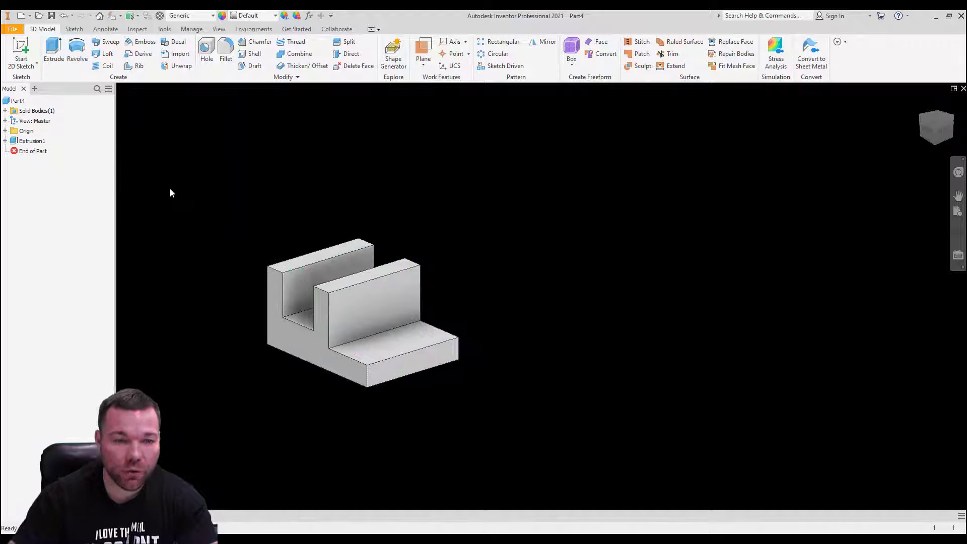
# Step: Change Extrusion1 to a symmetric extent so it spans 2.5 in
pyautogui.doubleClick(30, 141)
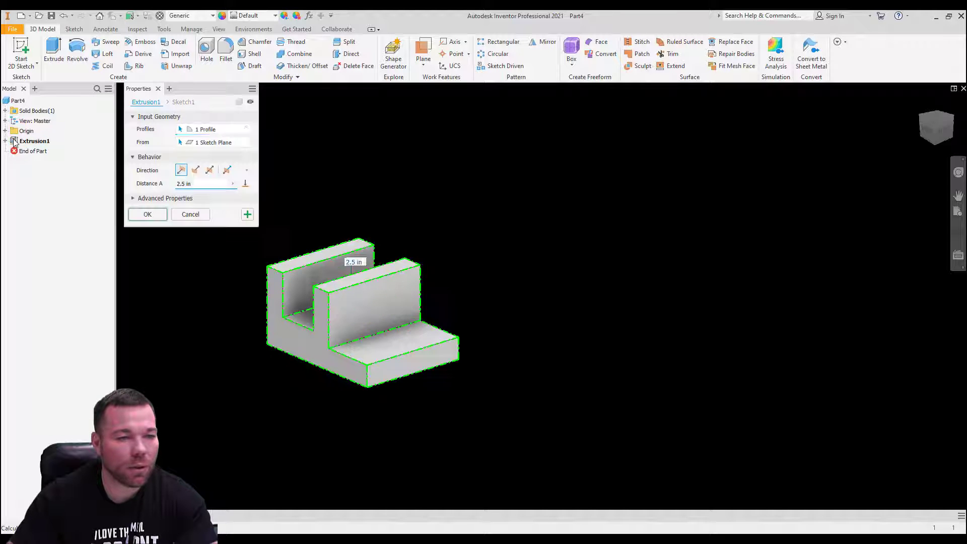
pyautogui.click(209, 170)
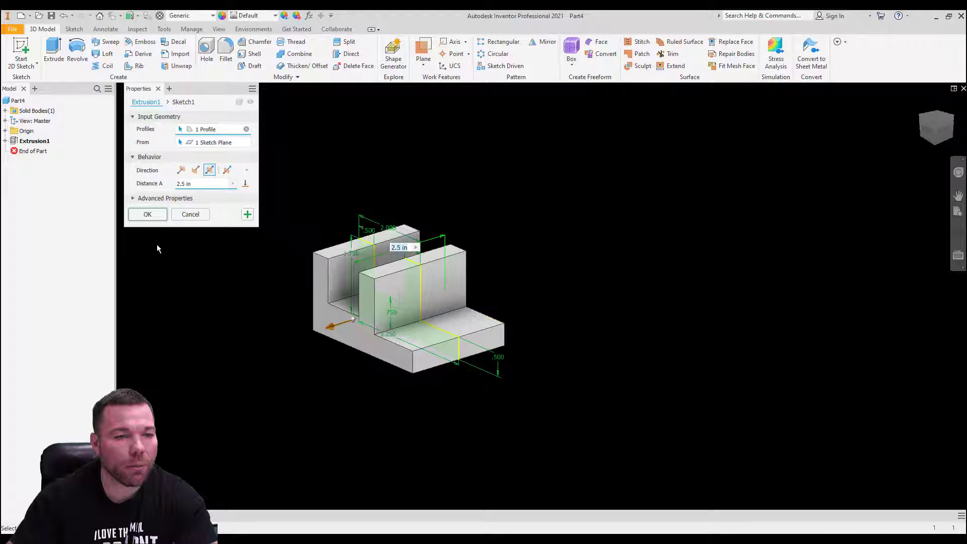
pyautogui.click(152, 218)
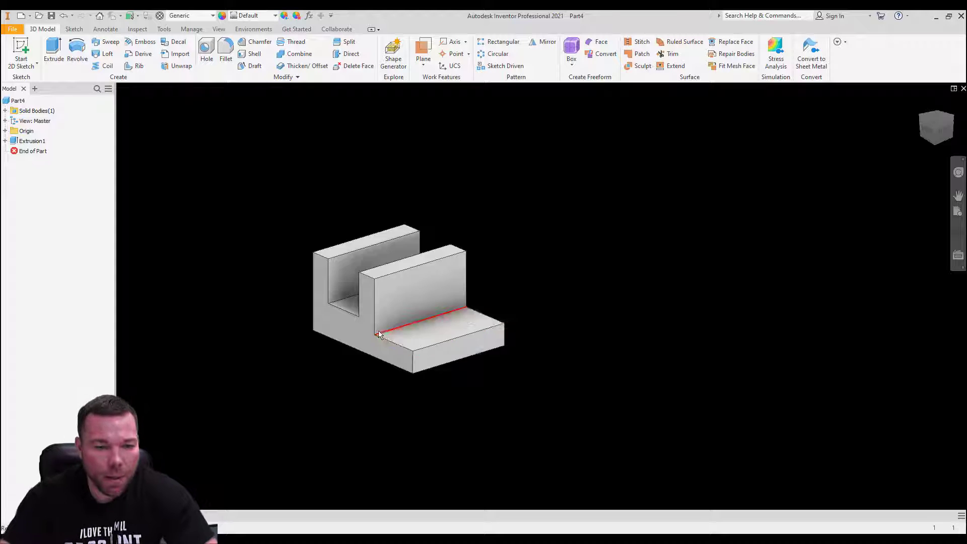
# Step: Start renaming the Extrusion1 browser node to Base extrude
pyautogui.scroll(3, 448, 324)
pyautogui.keyDown('shift'); pyautogui.moveTo(477, 321); pyautogui.dragTo(447, 298, button='middle'); pyautogui.keyUp('shift')
pyautogui.doubleClick(32, 141)
pyautogui.click(32, 141)
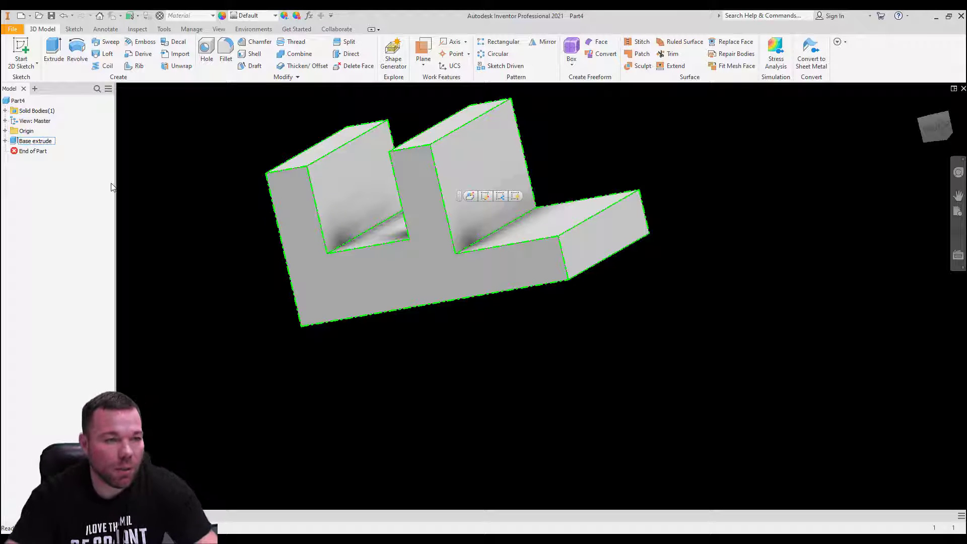
# Step: Confirm the Base extrude name, then orbit to the underside and select the bottom face
pyautogui.click(127, 191)
pyautogui.keyDown('shift'); pyautogui.moveTo(676, 286); pyautogui.dragTo(589, 213, button='middle'); pyautogui.keyUp('shift')
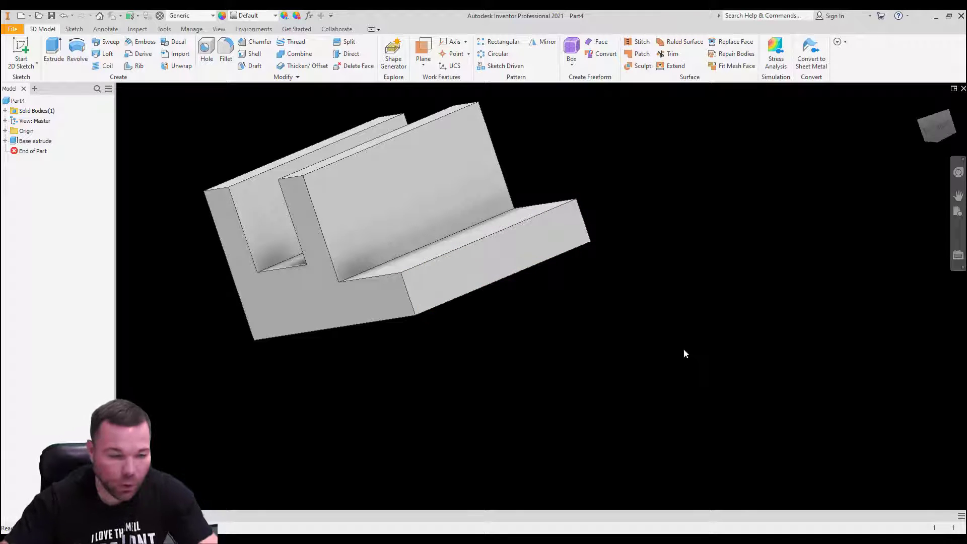
pyautogui.keyDown('shift'); pyautogui.moveTo(642, 382); pyautogui.dragTo(573, 282, button='middle'); pyautogui.keyUp('shift')
pyautogui.click(461, 196)
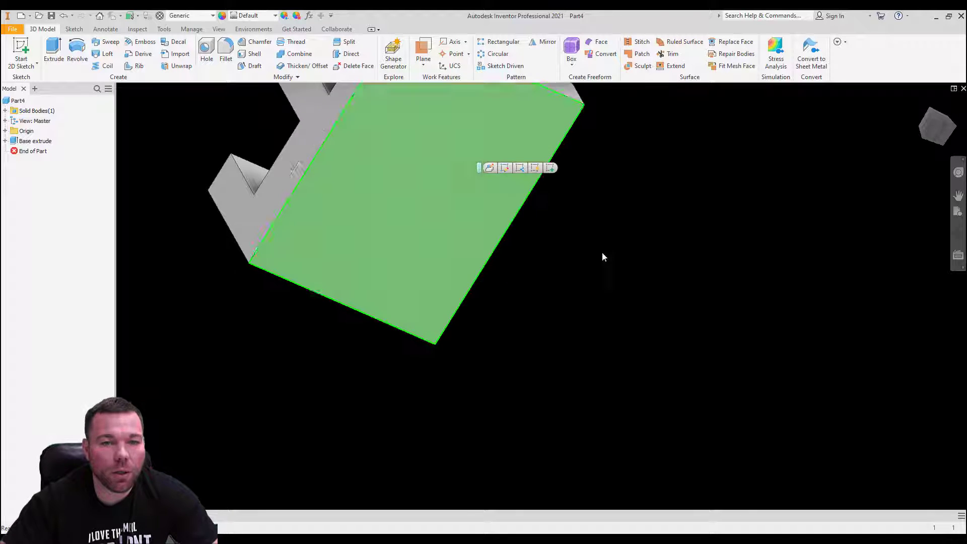
pyautogui.scroll(-6, 602, 323)
pyautogui.scroll(4, 607, 307)
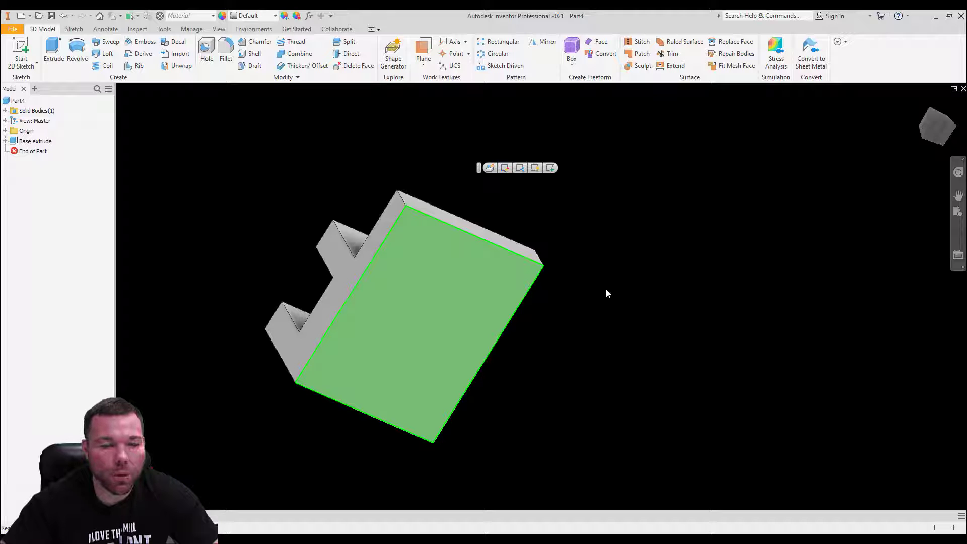
# Step: Start a sketch on the block's bottom face and rotate the view a quarter turn
pyautogui.click(20, 46)
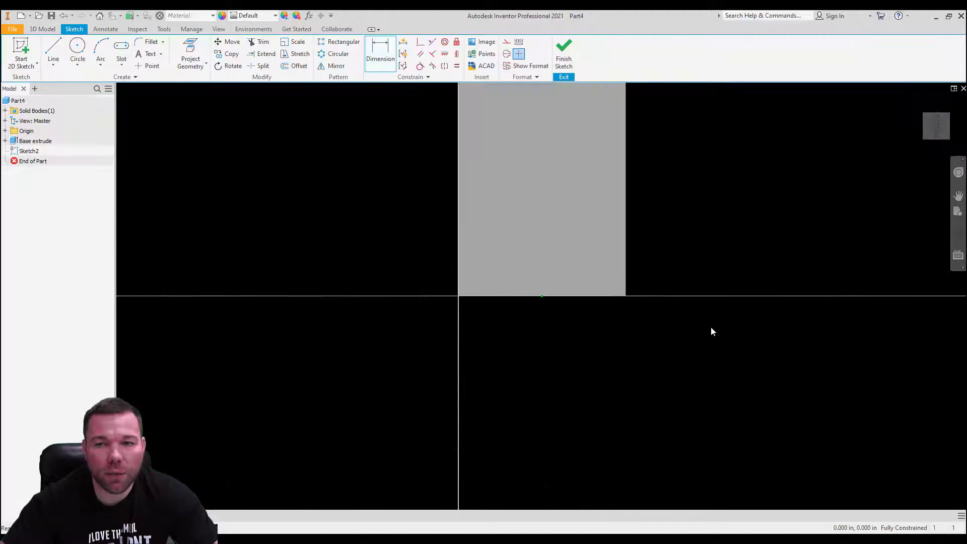
pyautogui.scroll(3, 747, 237)
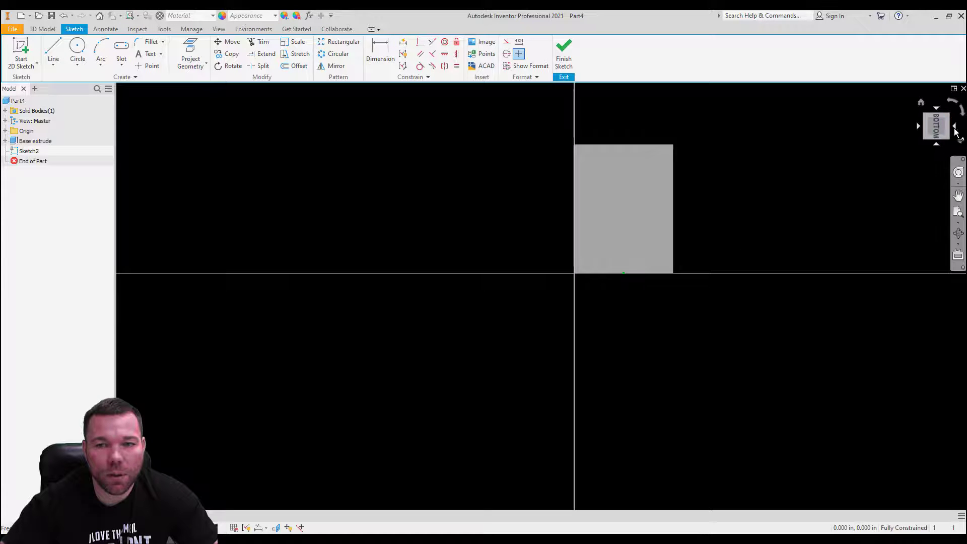
pyautogui.click(962, 111)
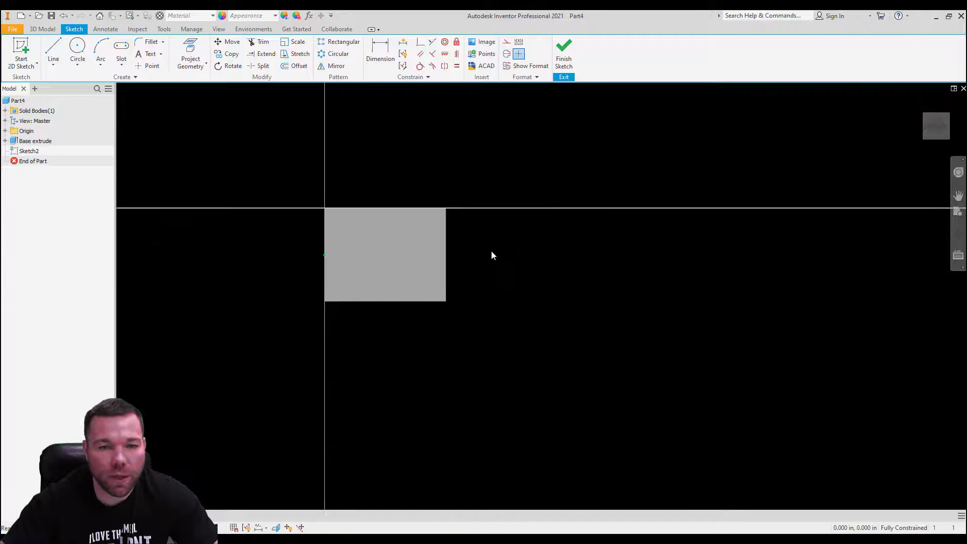
pyautogui.scroll(-3, 436, 250)
# Step: Draw a 2.500 in circle centred on the end edge's midpoint and finish the sketch
pyautogui.click(79, 48)
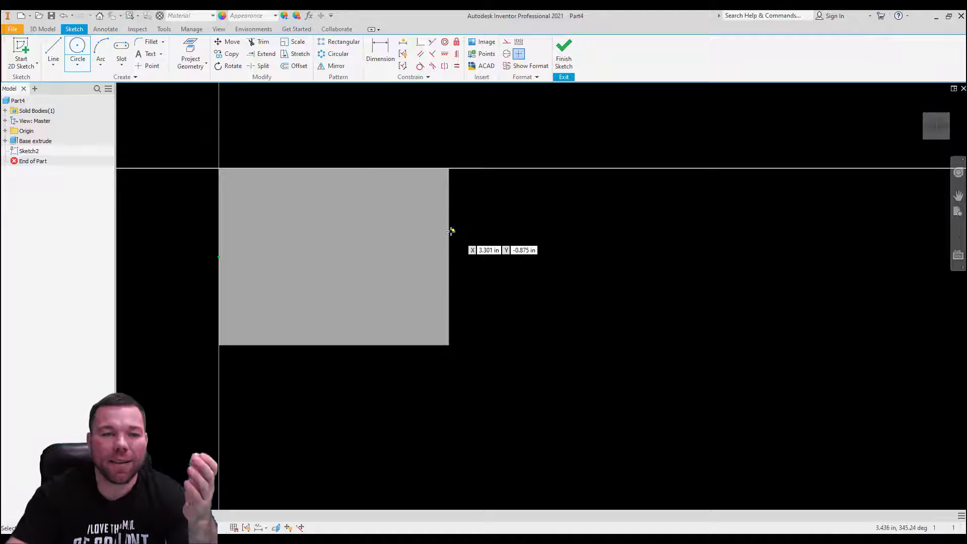
pyautogui.click(450, 257)
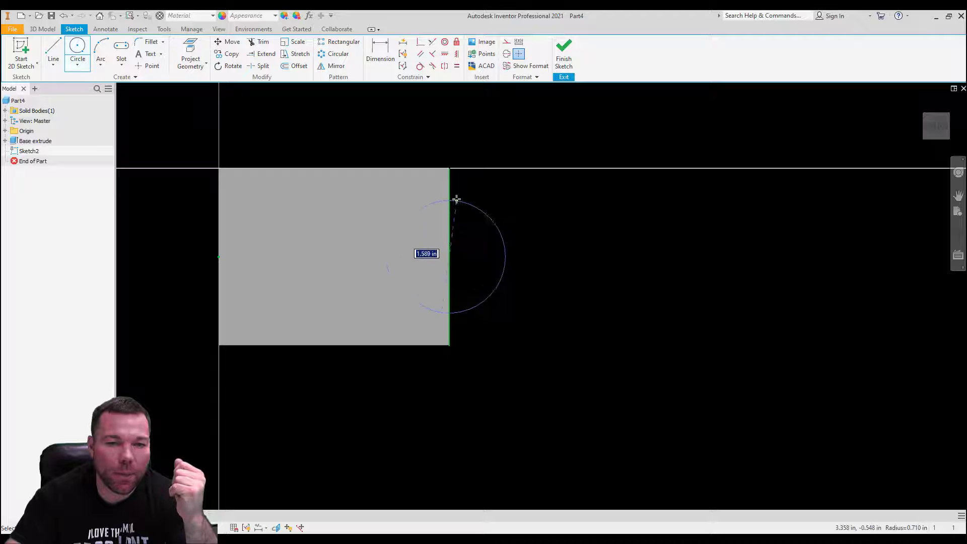
pyautogui.click(450, 167)
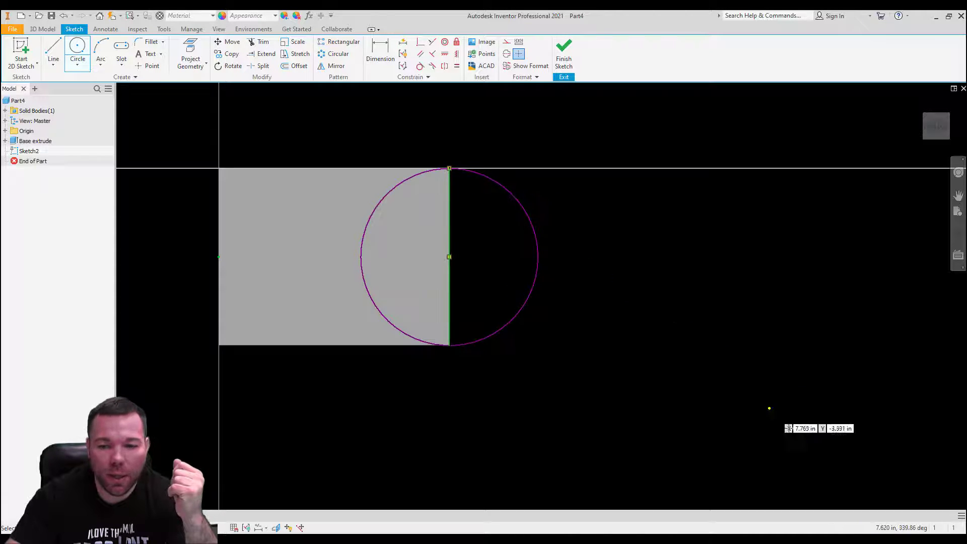
pyautogui.click(563, 62)
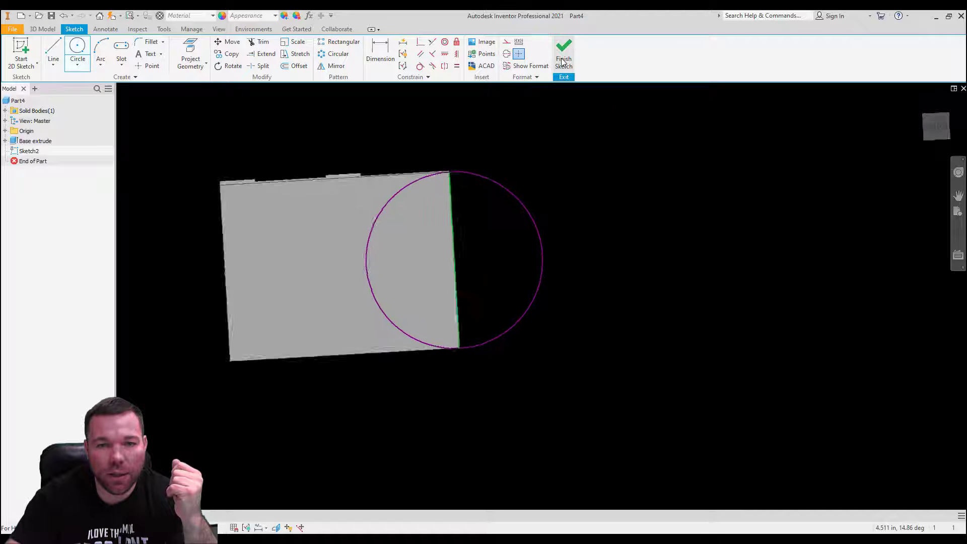
pyautogui.doubleClick(28, 151)
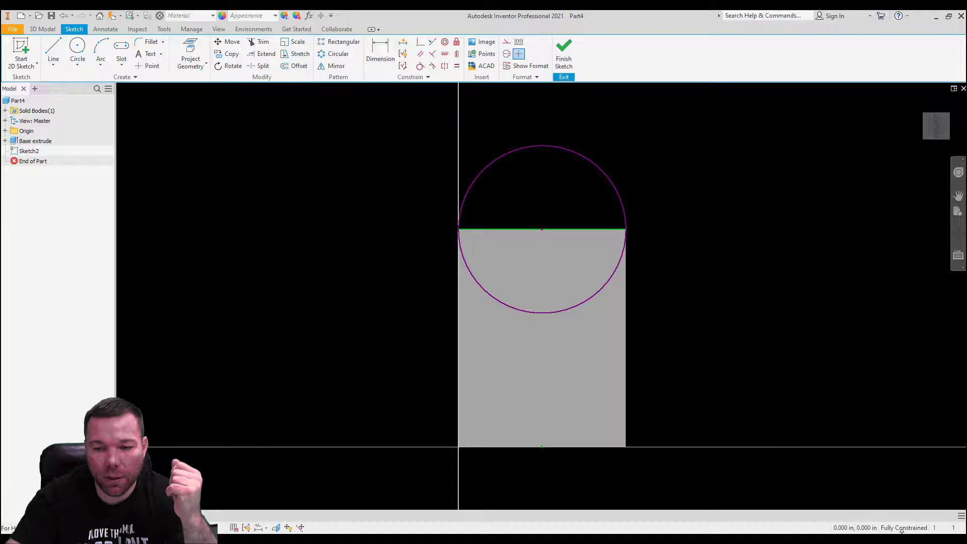
pyautogui.click(564, 53)
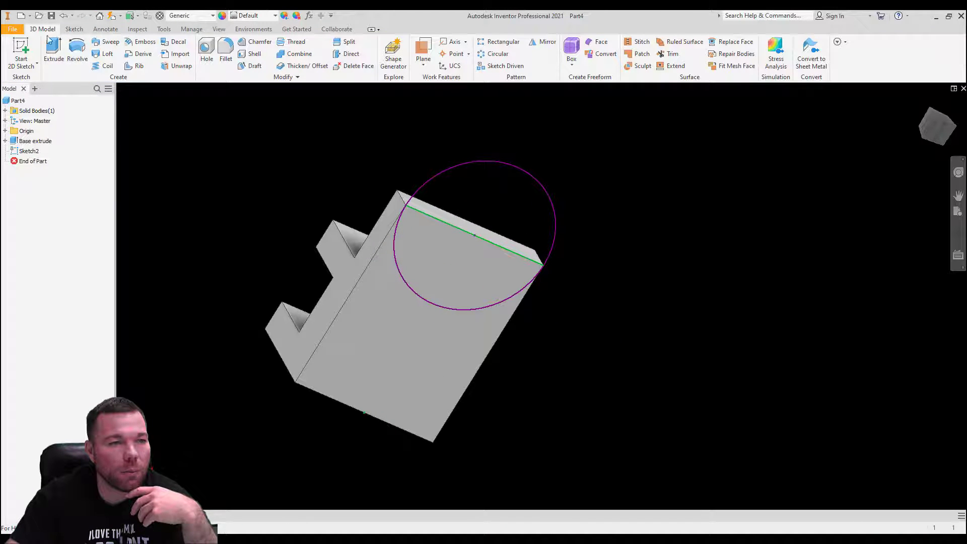
pyautogui.click(50, 47)
# Step: Extrude the outer circle region, flipped, up to the plate's top face to form the rounded tab
pyautogui.click(515, 222)
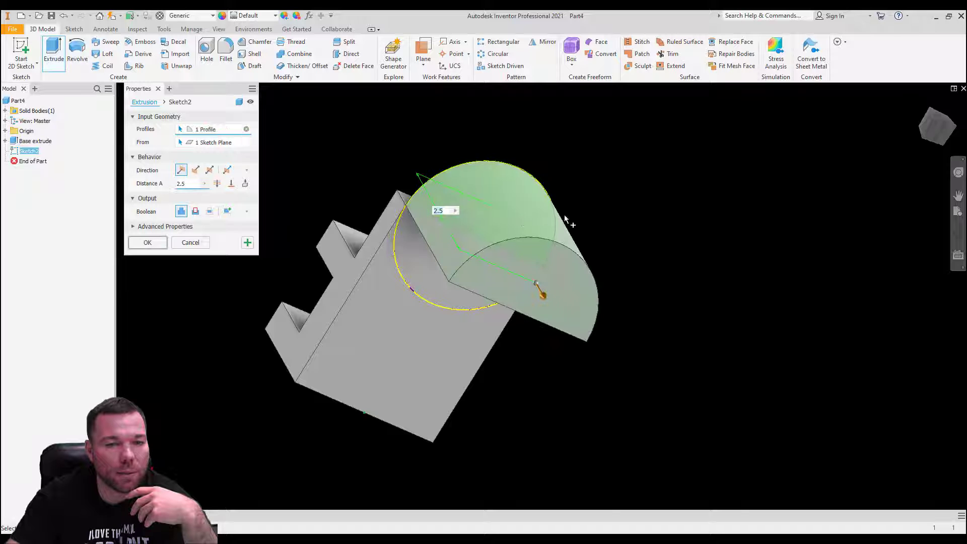
pyautogui.moveTo(648, 182); pyautogui.dragTo(529, 290, button='middle')
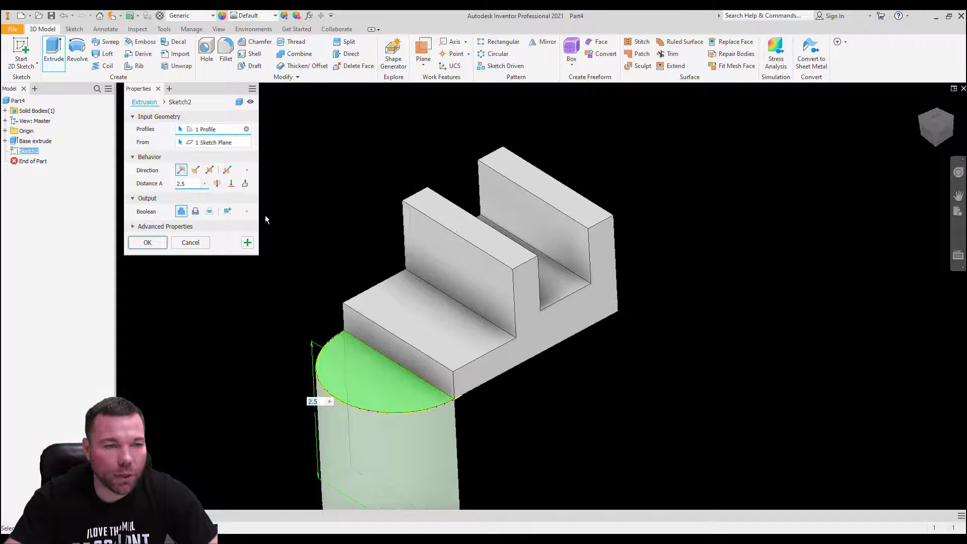
pyautogui.click(195, 170)
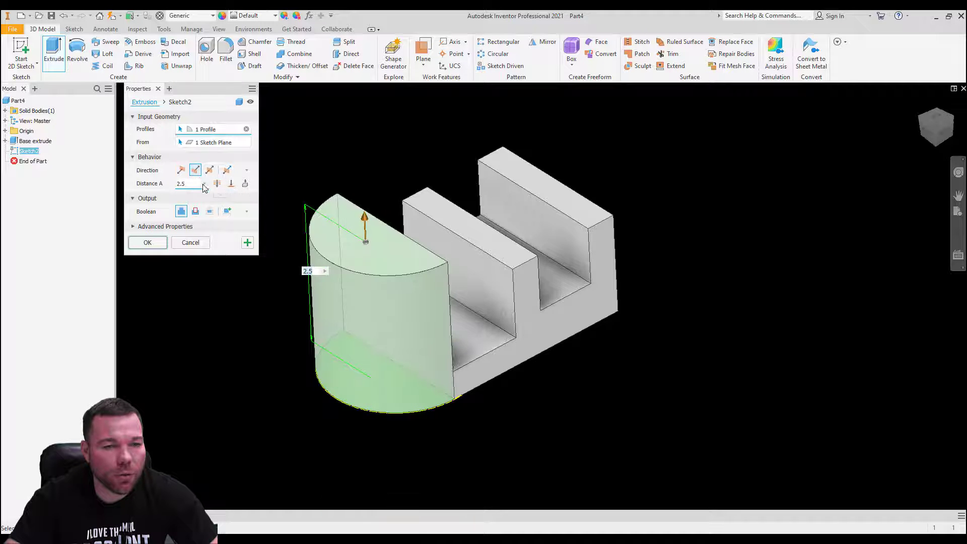
pyautogui.click(230, 183)
pyautogui.click(393, 322)
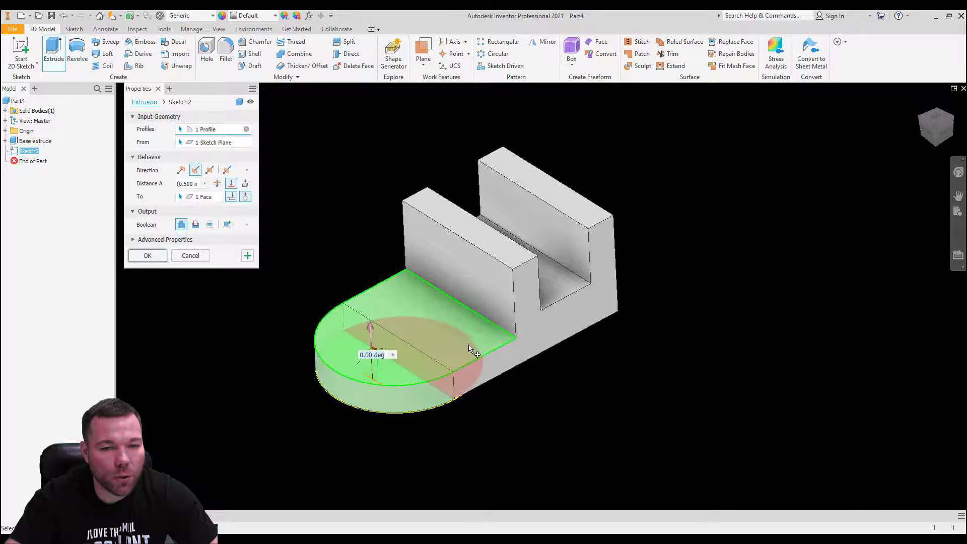
pyautogui.click(147, 255)
pyautogui.keyDown('shift'); pyautogui.moveTo(615, 363); pyautogui.dragTo(690, 413, button='middle'); pyautogui.keyUp('shift')
pyautogui.keyDown('shift'); pyautogui.moveTo(726, 348); pyautogui.dragTo(726, 339, button='middle'); pyautogui.keyUp('shift')
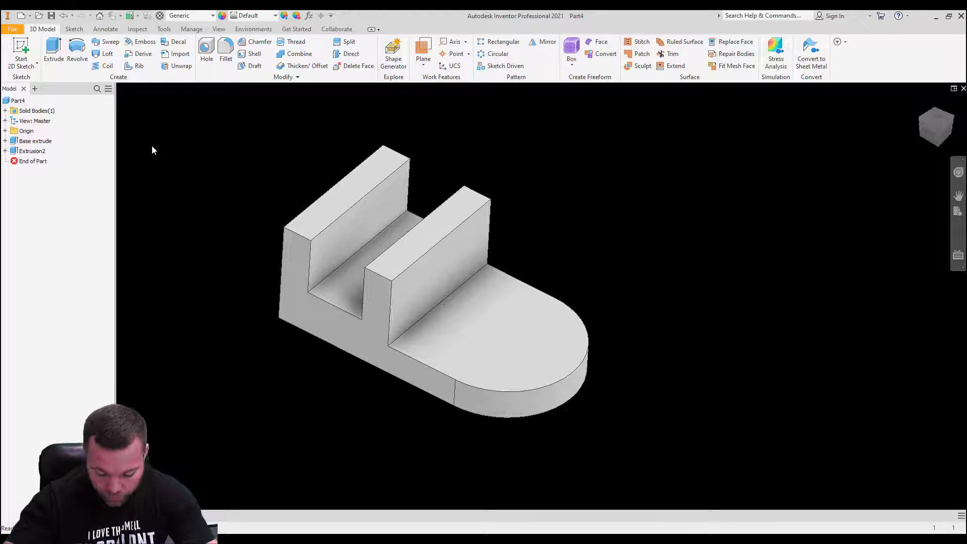
# Step: Rename Extrusion2 to 'semi circle' in the browser
pyautogui.click(31, 152)
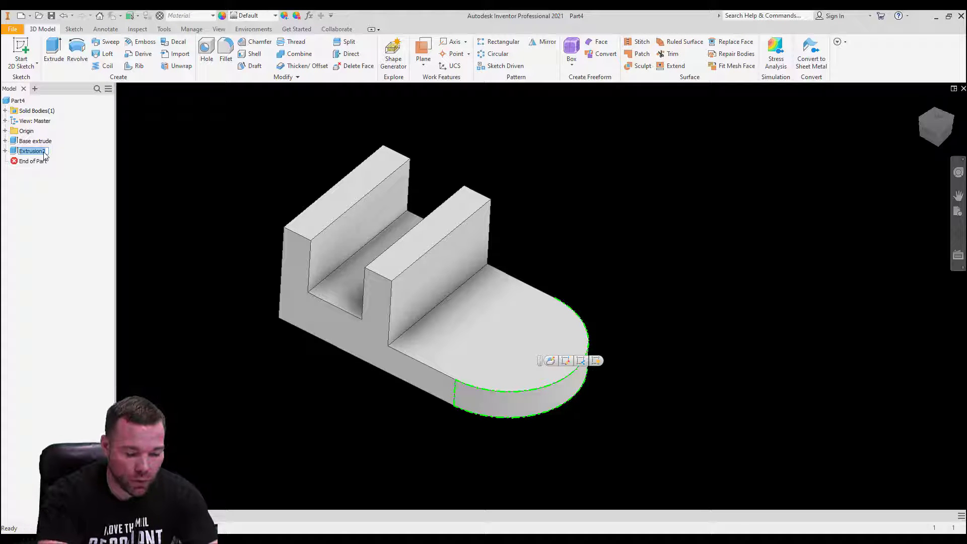
pyautogui.write('semi')
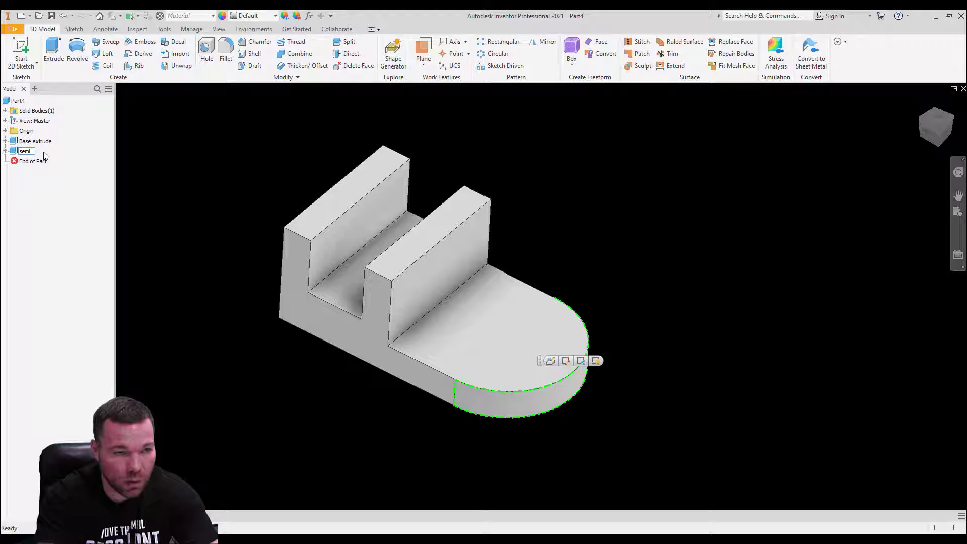
pyautogui.write(' cir')
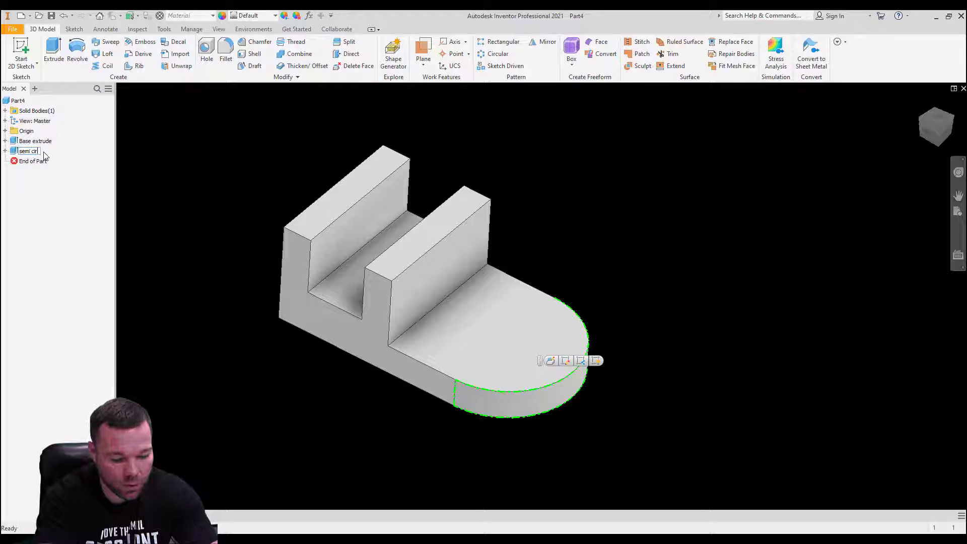
pyautogui.write('cle')
pyautogui.press('Return')
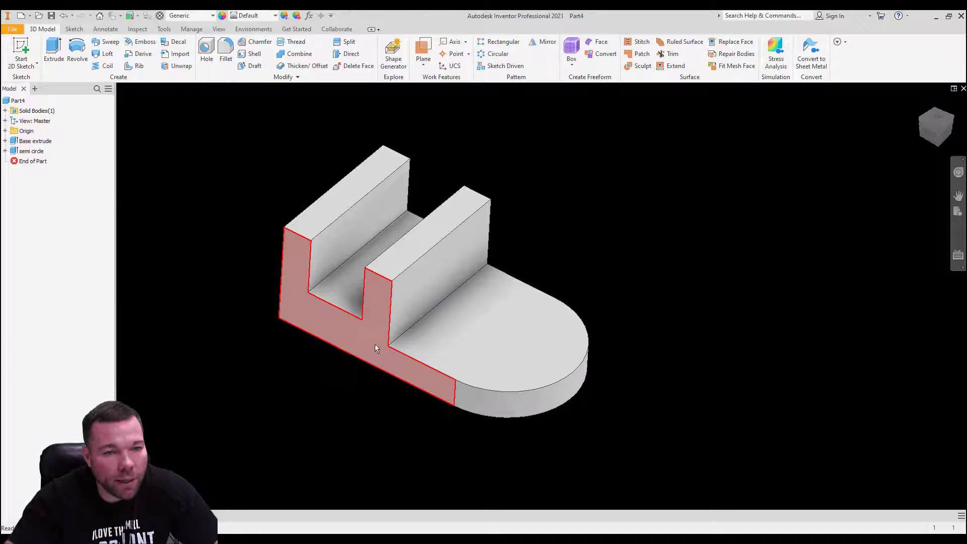
# Step: Show Base extrude's dimensions and change the 3.250 length to 3.000
pyautogui.click(5, 141)
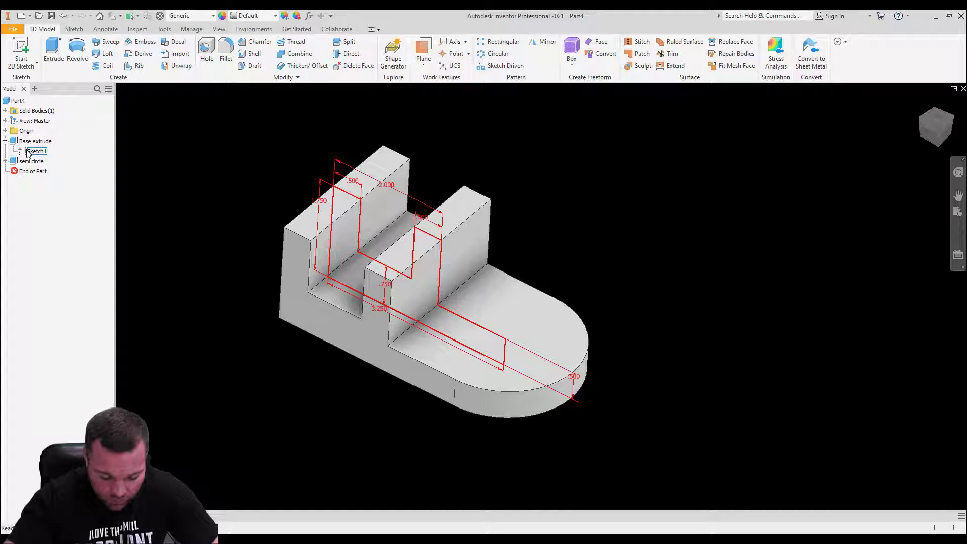
pyautogui.rightClick(27, 143)
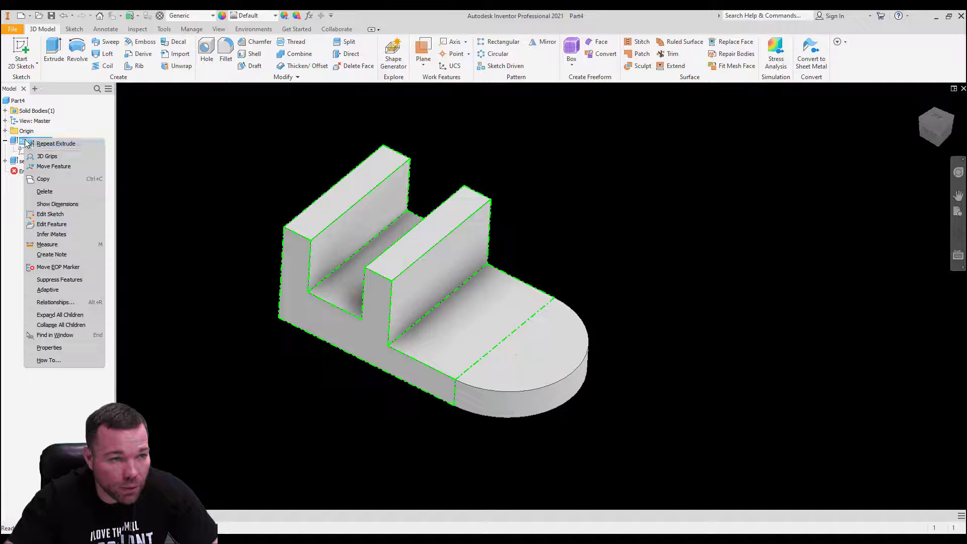
pyautogui.click(69, 204)
pyautogui.keyDown('shift'); pyautogui.moveTo(633, 325); pyautogui.dragTo(675, 249, button='middle'); pyautogui.keyUp('shift')
pyautogui.keyDown('shift'); pyautogui.moveTo(509, 383); pyautogui.dragTo(501, 348, button='middle'); pyautogui.keyUp('shift')
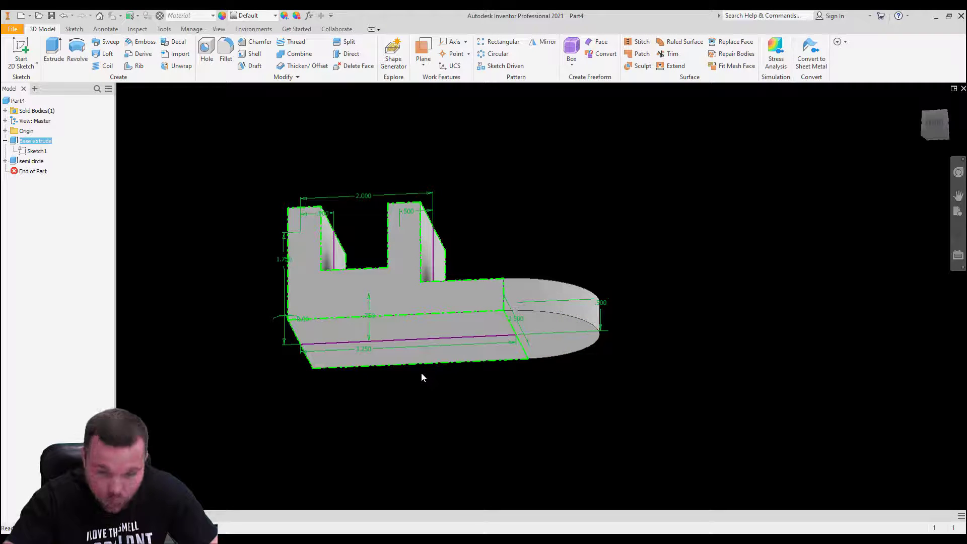
pyautogui.doubleClick(369, 351)
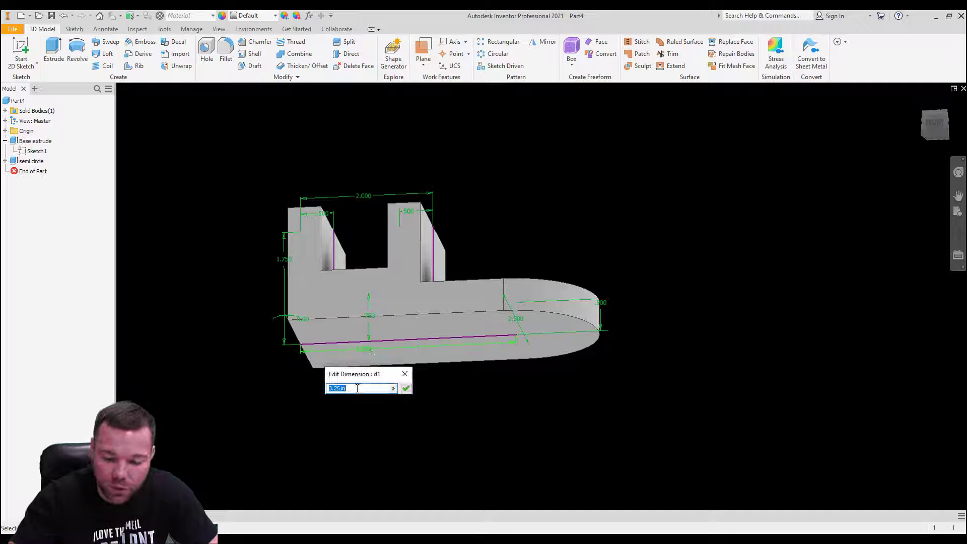
pyautogui.write('3')
pyautogui.press('Return')
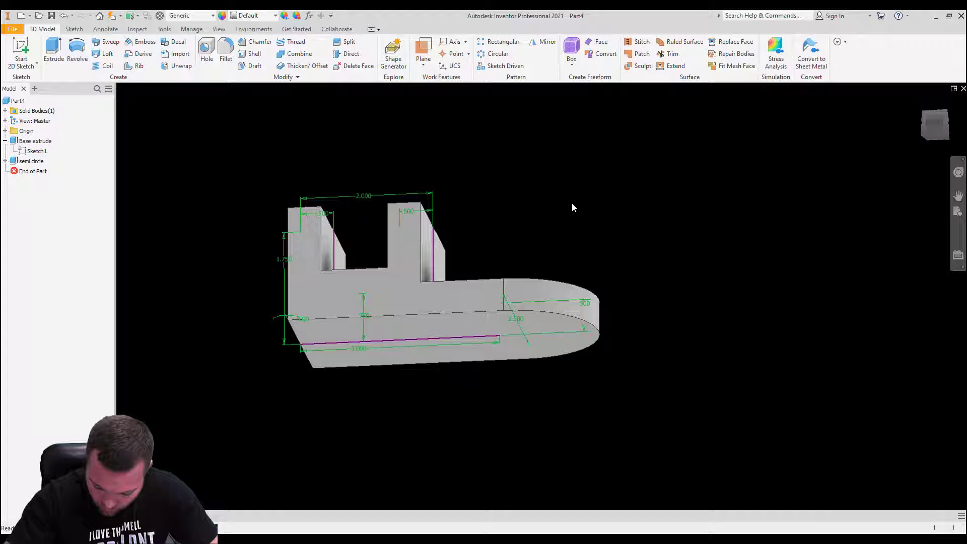
# Step: Change the tab's 2.500 in length dimension to 2.0 in and check the narrower part
pyautogui.keyDown('shift'); pyautogui.moveTo(546, 207); pyautogui.dragTo(524, 227, button='middle'); pyautogui.keyUp('shift')
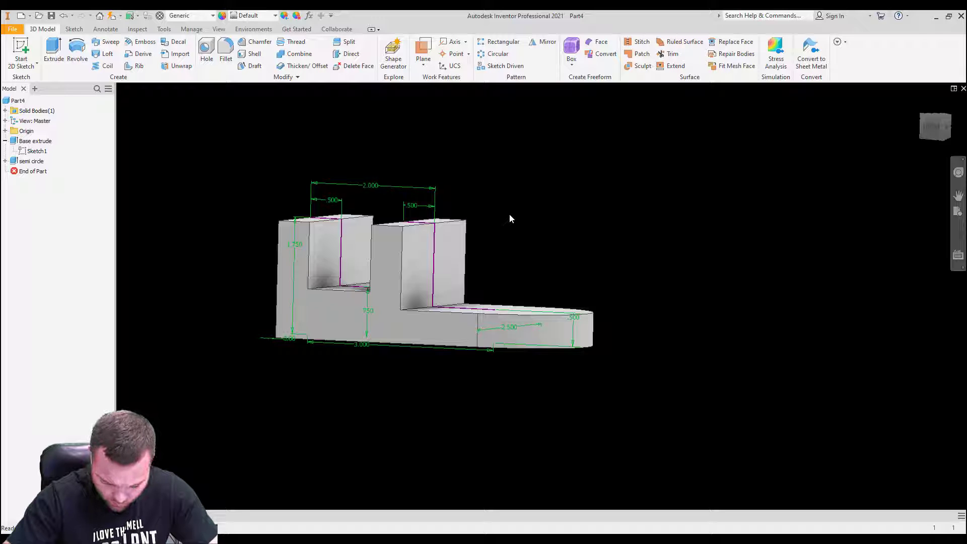
pyautogui.moveTo(485, 261); pyautogui.dragTo(463, 275, button='middle')
pyautogui.click(477, 372)
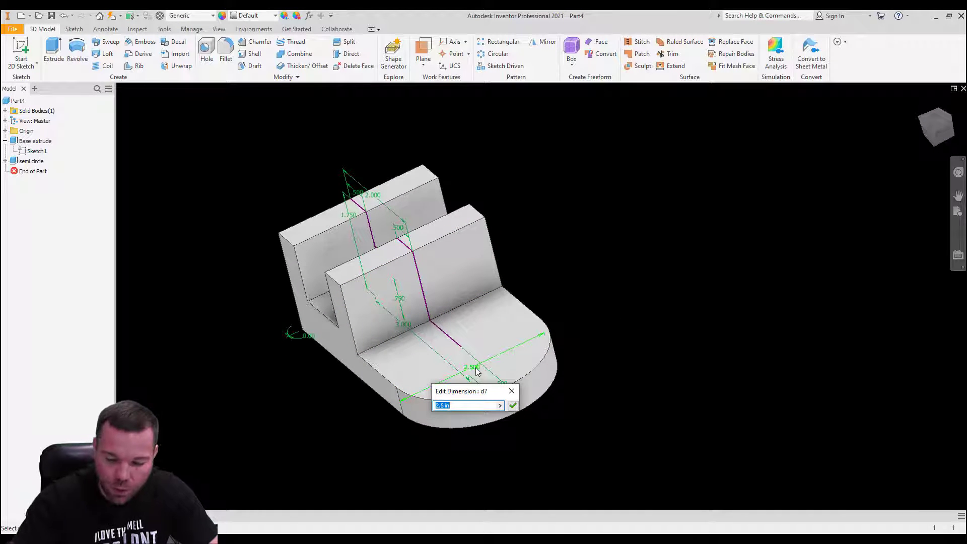
pyautogui.write('2.0')
pyautogui.press('Return')
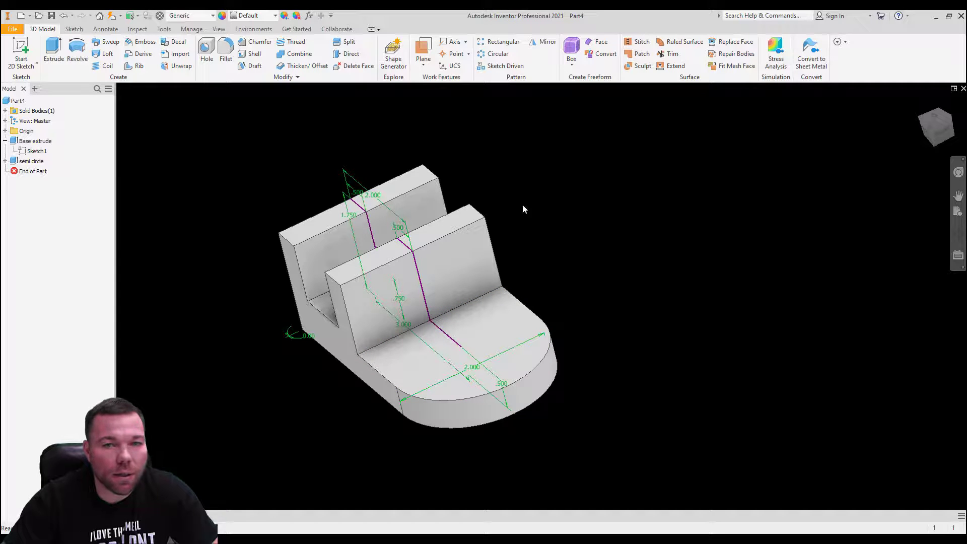
pyautogui.keyDown('shift'); pyautogui.moveTo(555, 199); pyautogui.dragTo(615, 190, button='middle'); pyautogui.keyUp('shift')
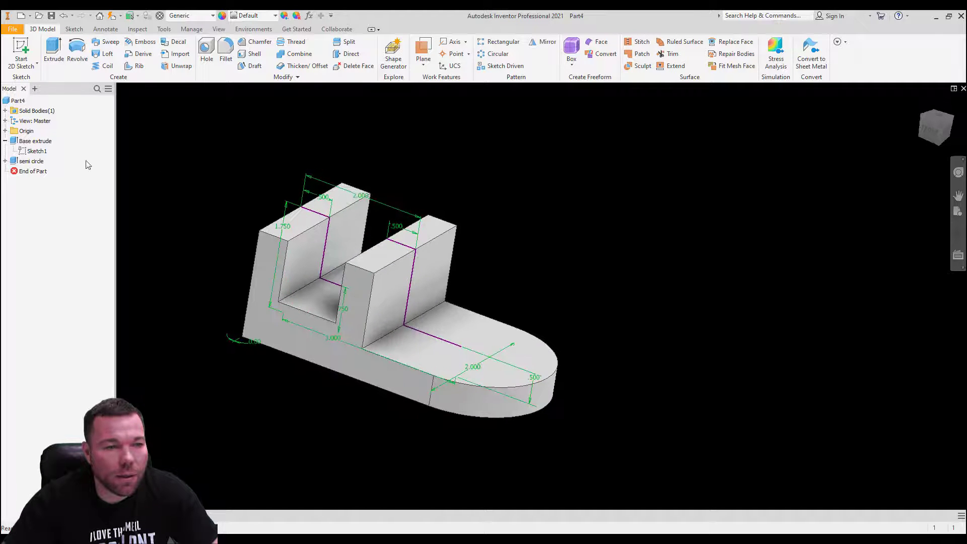
# Step: Show the Base extrude feature's dimensions on the model
pyautogui.rightClick(30, 145)
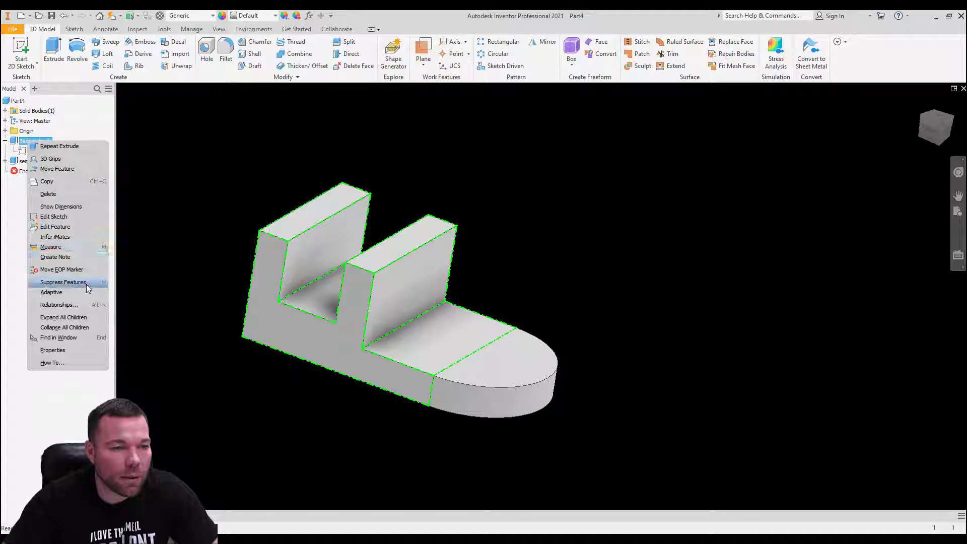
pyautogui.click(170, 188)
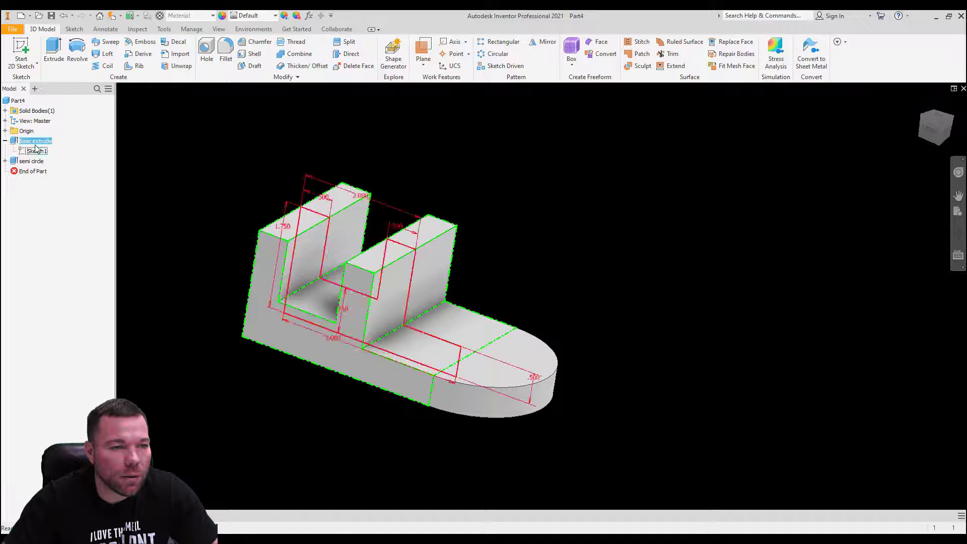
pyautogui.rightClick(18, 143)
pyautogui.click(64, 203)
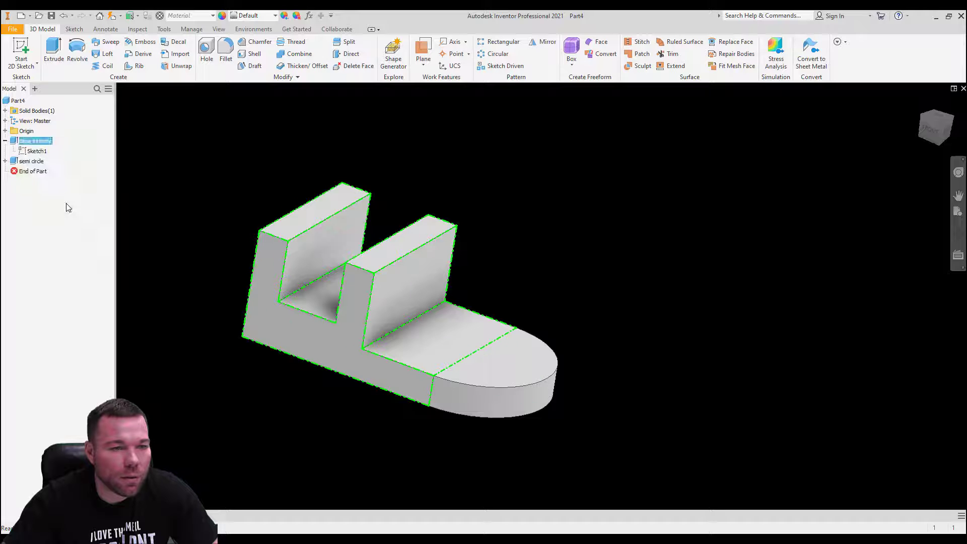
pyautogui.rightClick(22, 147)
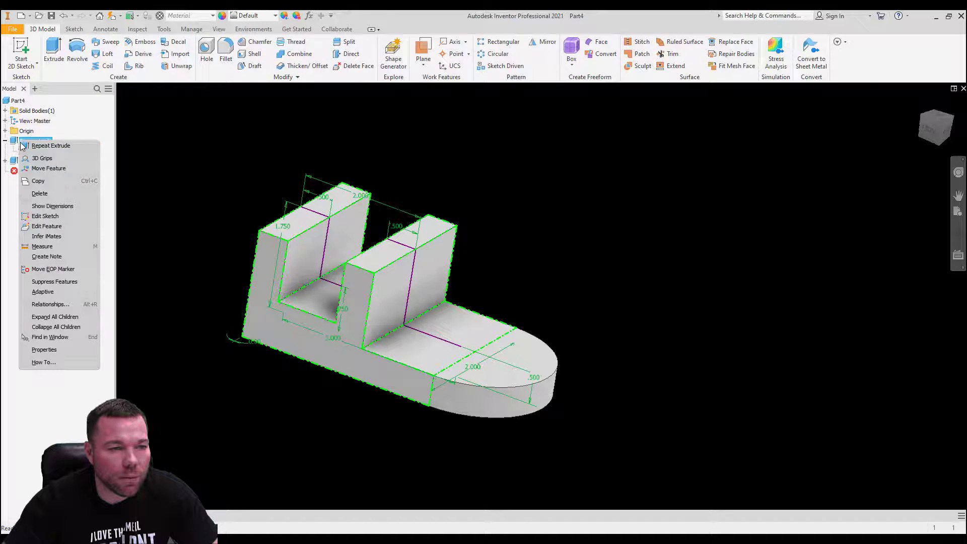
pyautogui.click(71, 209)
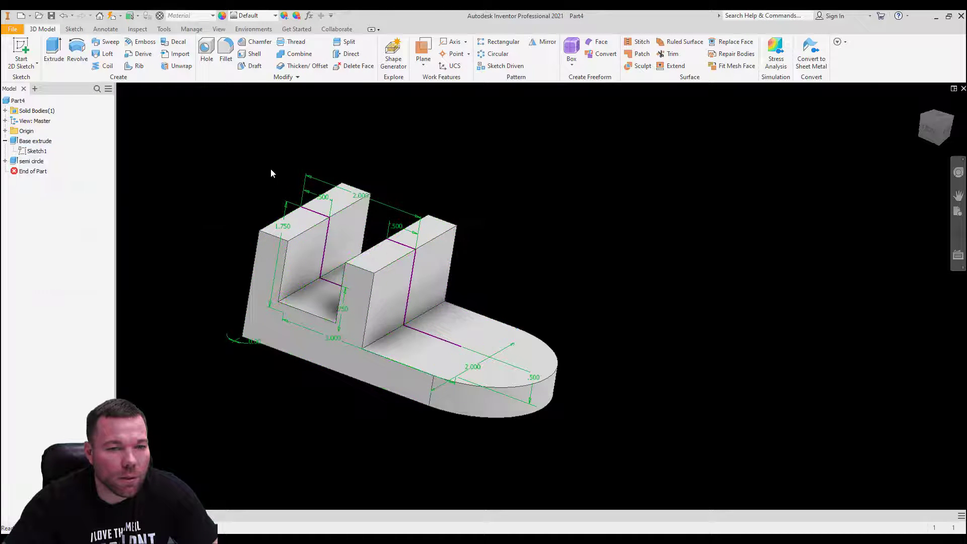
# Step: Select the semi circle feature, then reopen Base extrude to see its 2.0 in distance
pyautogui.click(31, 161)
pyautogui.moveTo(187, 216)
pyautogui.keyDown('shift'); pyautogui.mouseDown(button='middle')
pyautogui.moveTo(96, 166)
pyautogui.moveTo(163, 189)
pyautogui.moveTo(194, 239)
pyautogui.moveTo(183, 193)
pyautogui.mouseUp(button='middle'); pyautogui.keyUp('shift')
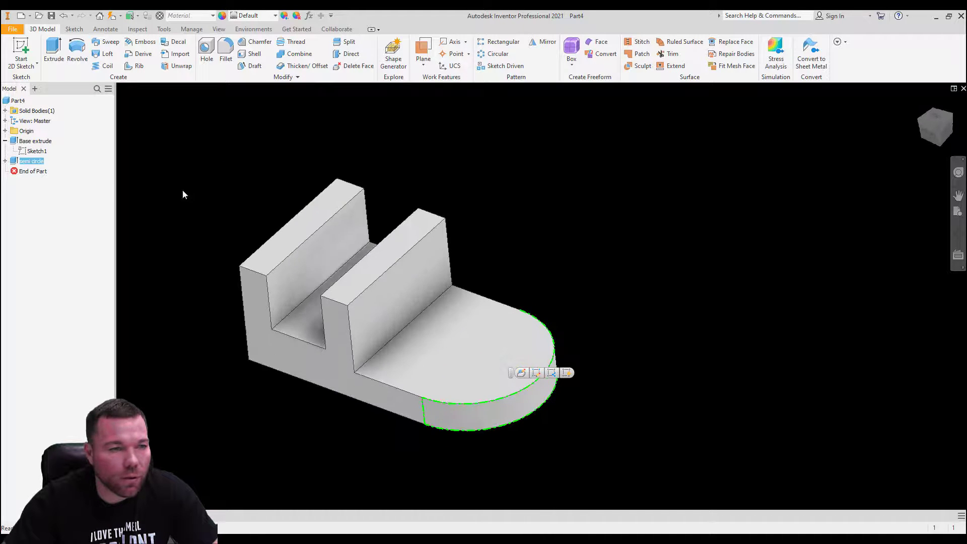
pyautogui.doubleClick(28, 143)
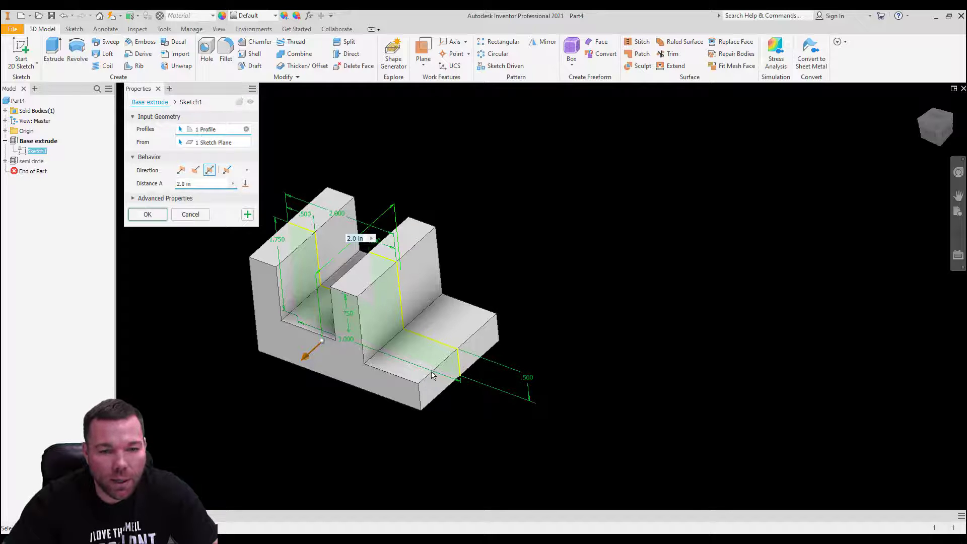
# Step: Accept the Base extrude edit, then review Sketch1 twice and finish it each time
pyautogui.click(147, 214)
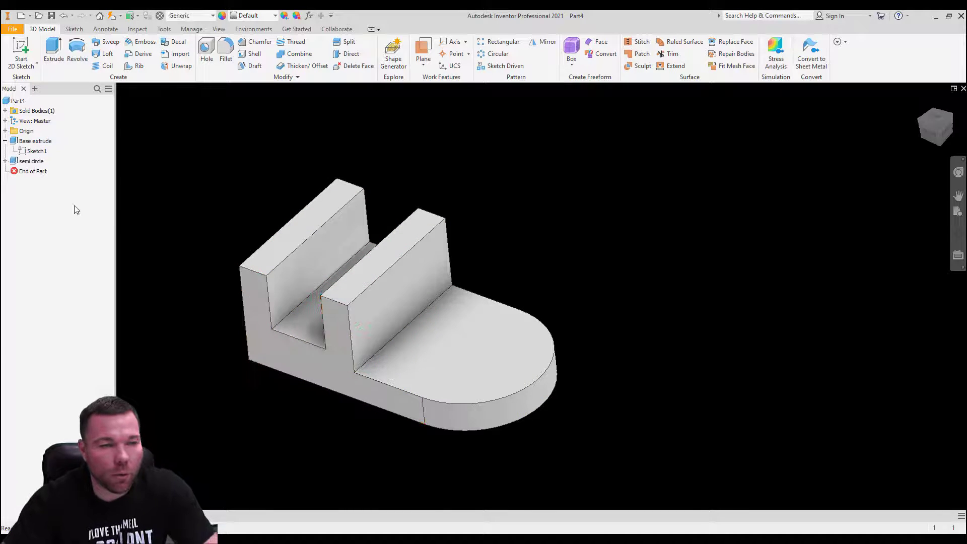
pyautogui.doubleClick(37, 151)
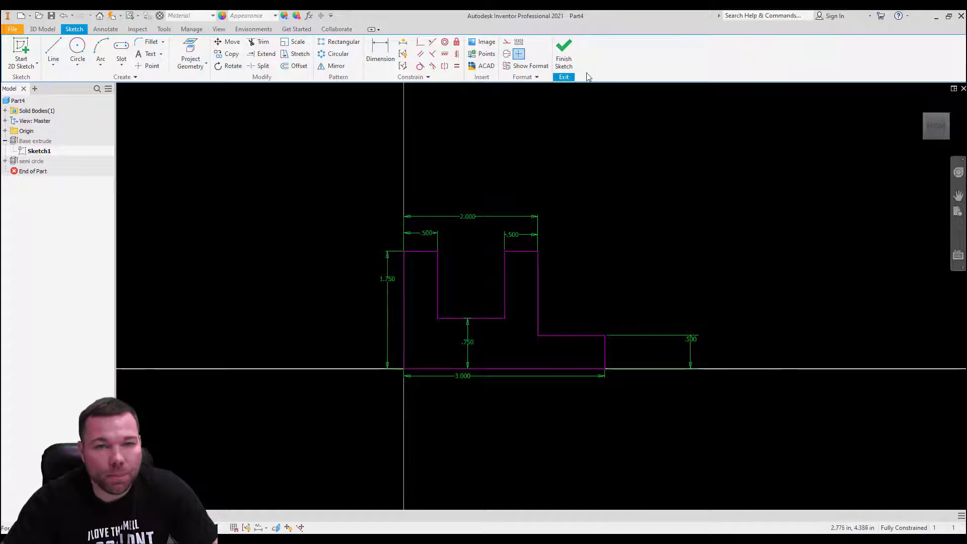
pyautogui.click(563, 53)
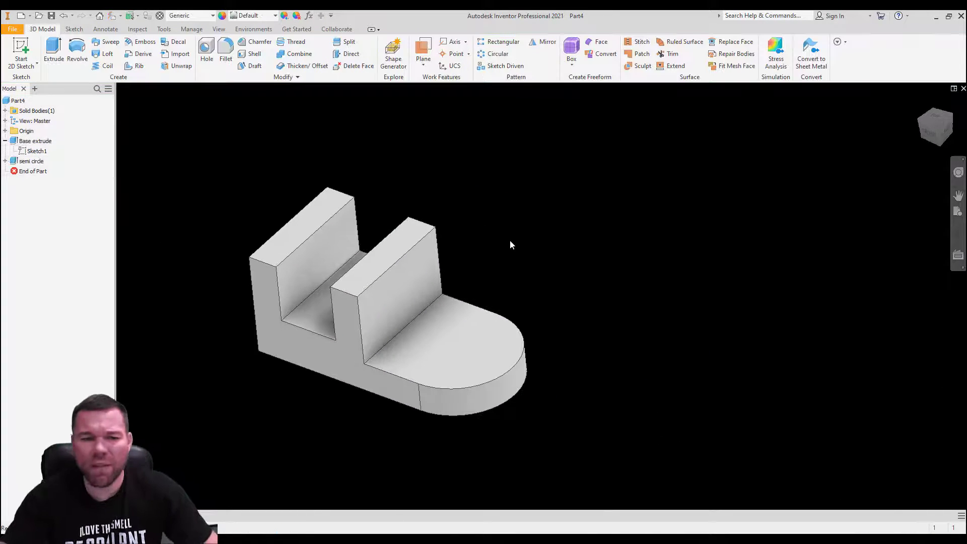
pyautogui.click(31, 152)
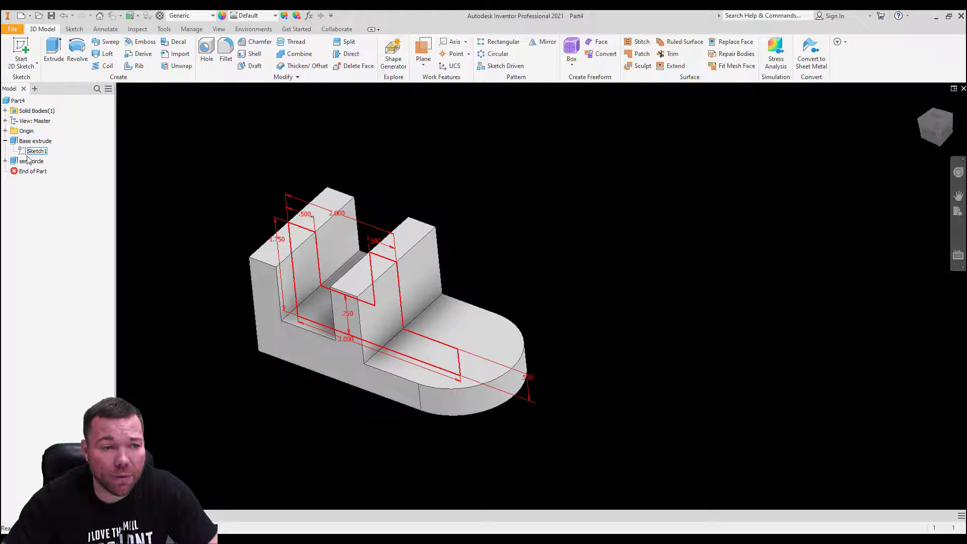
pyautogui.doubleClick(32, 152)
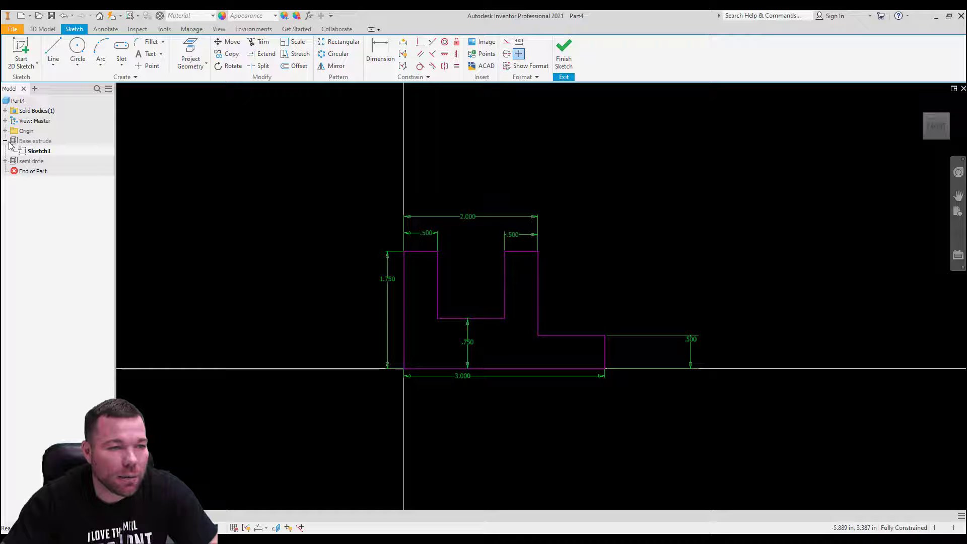
pyautogui.click(564, 53)
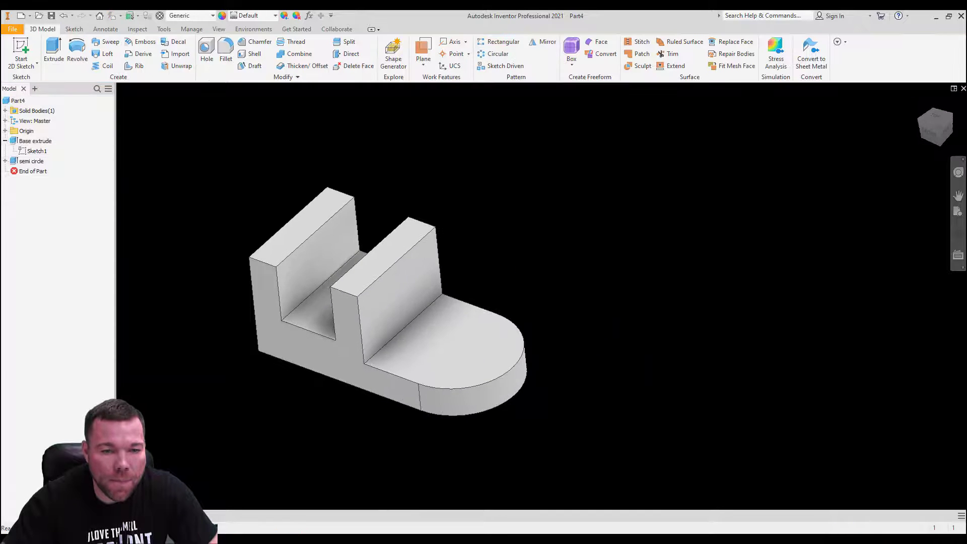
# Step: Turn the part slightly and launch the Hole command with H
pyautogui.keyDown('shift'); pyautogui.moveTo(547, 325); pyautogui.dragTo(523, 323, button='middle'); pyautogui.keyUp('shift')
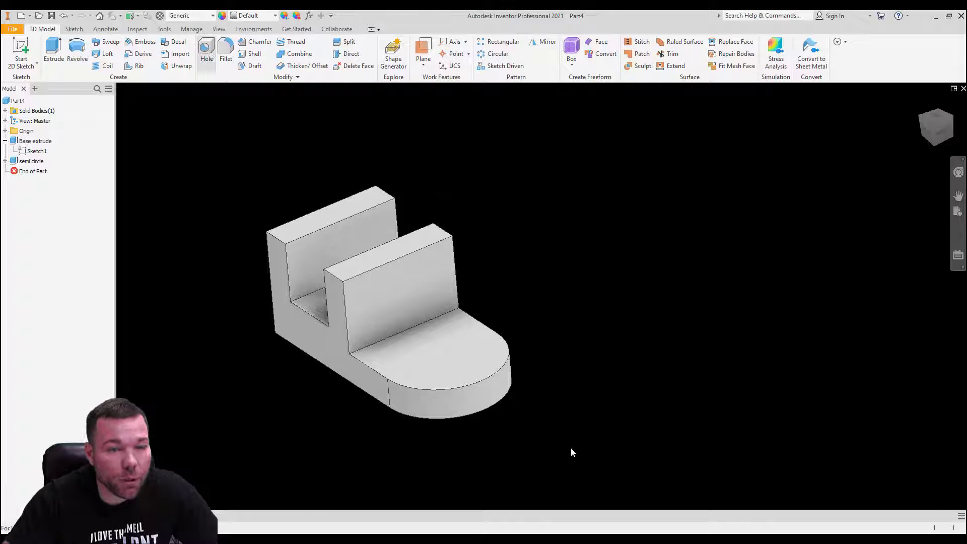
pyautogui.press('h')
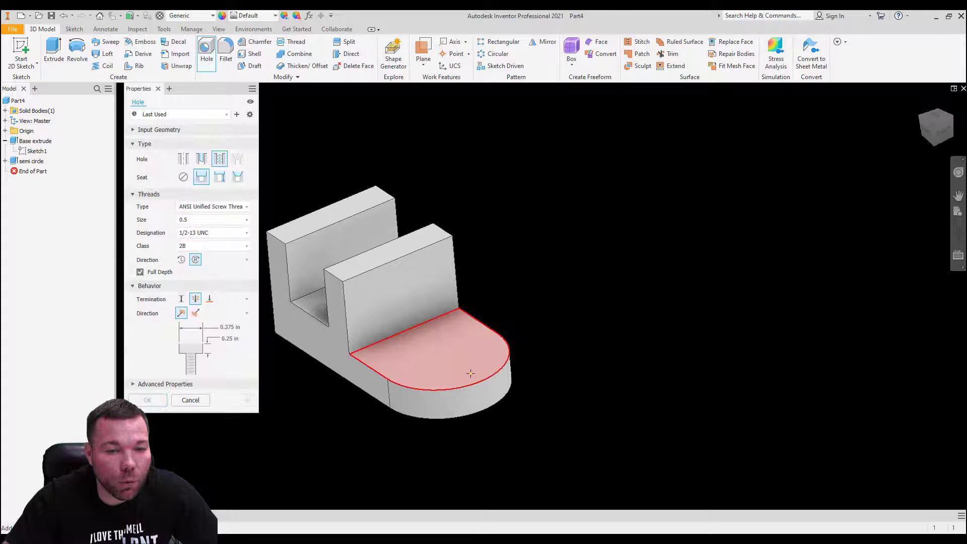
# Step: Place a Simple, seatless .75 in diameter hole on the tab's top face and open Sketch3
pyautogui.click(445, 356)
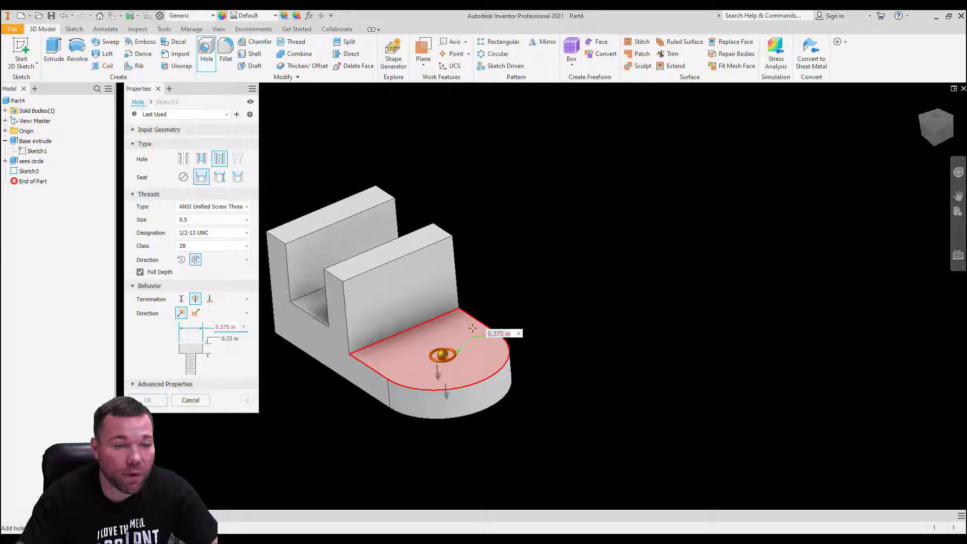
pyautogui.click(186, 159)
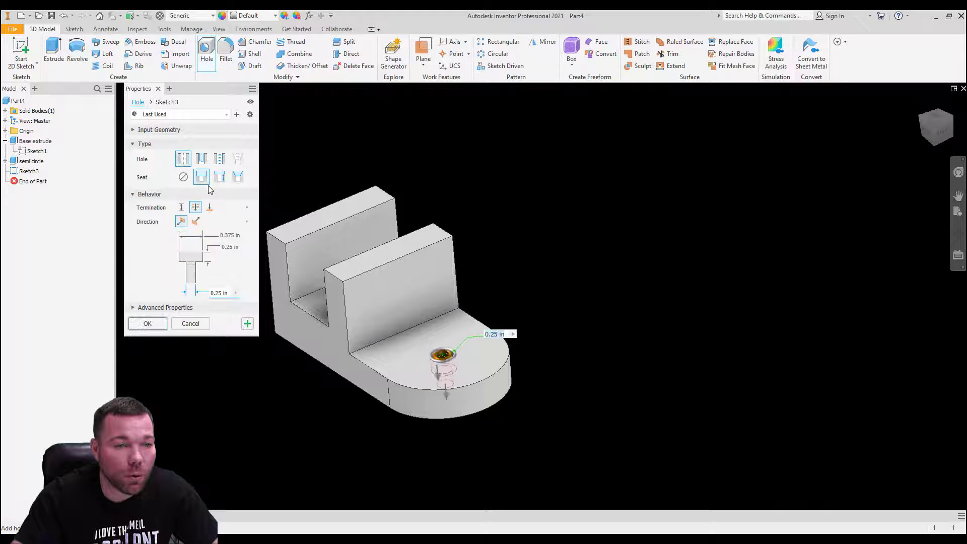
pyautogui.click(183, 177)
pyautogui.doubleClick(222, 274)
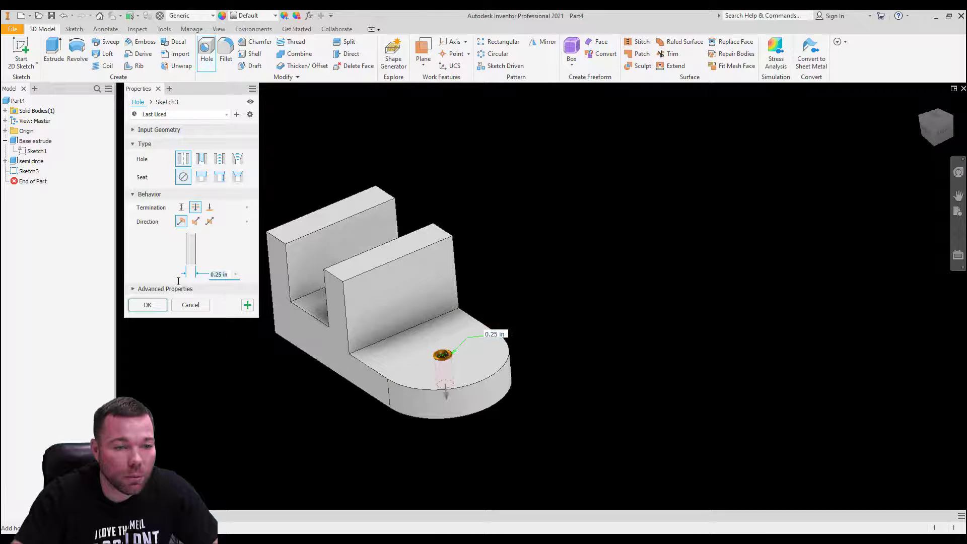
pyautogui.write('.75')
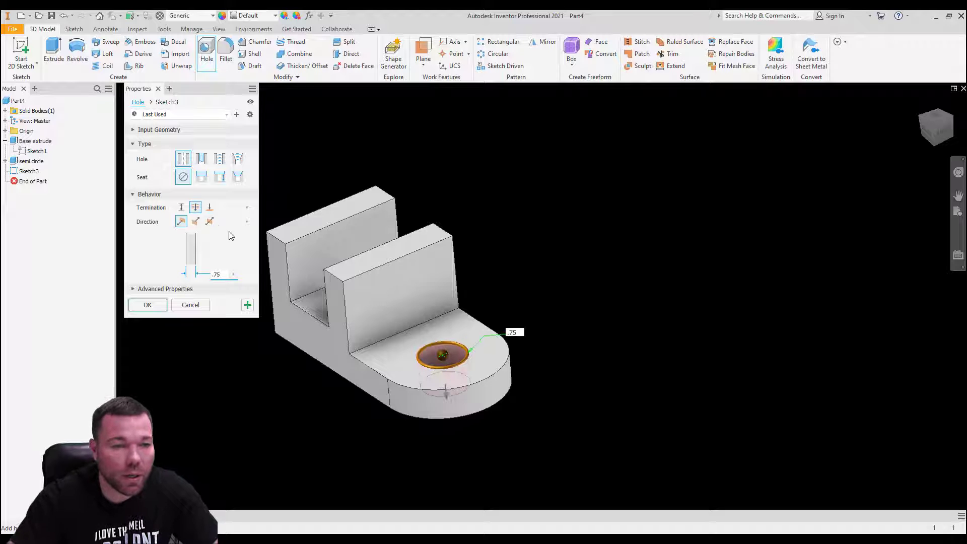
pyautogui.click(167, 101)
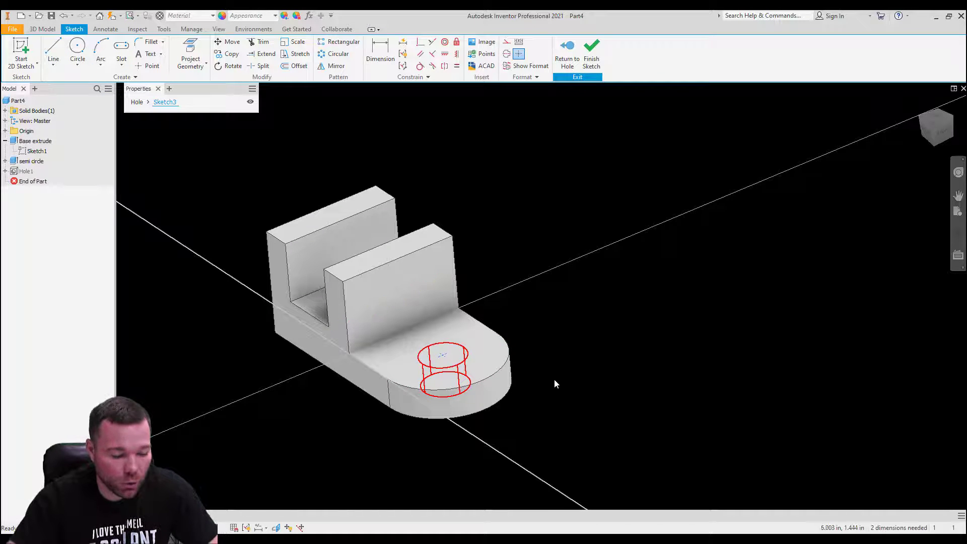
# Step: Try making the hole concentric with the tab's arc edge, then cancel that constraint
pyautogui.keyDown('shift'); pyautogui.moveTo(488, 229); pyautogui.dragTo(521, 277, button='middle'); pyautogui.keyUp('shift')
pyautogui.click(445, 42)
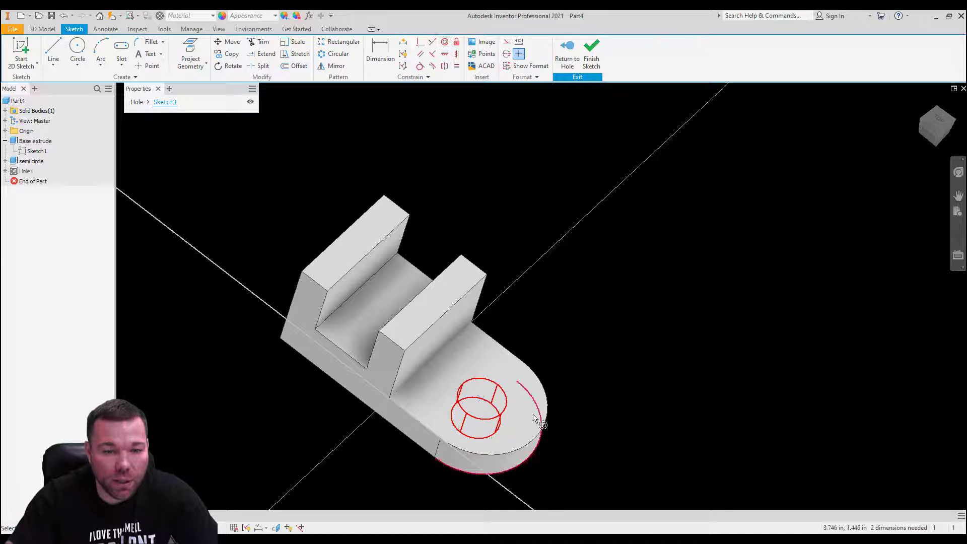
pyautogui.click(544, 388)
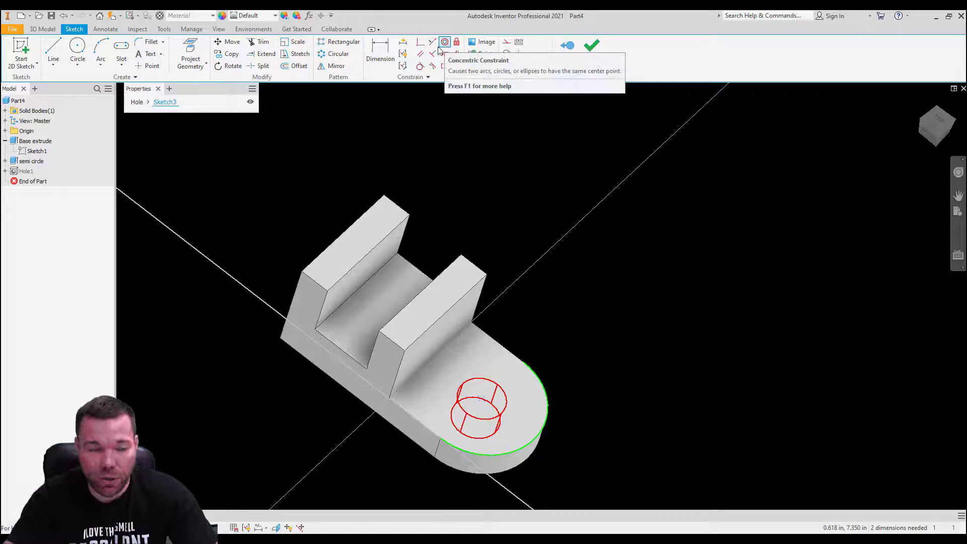
pyautogui.press('Escape')
pyautogui.click(381, 50)
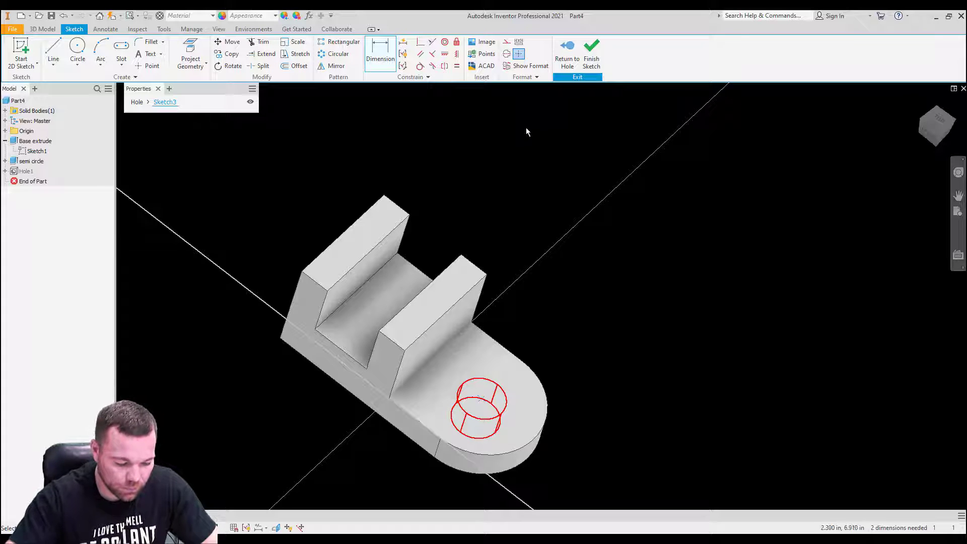
# Step: Dimension the hole centre 1.000 in from the tab's side edge
pyautogui.click(379, 52)
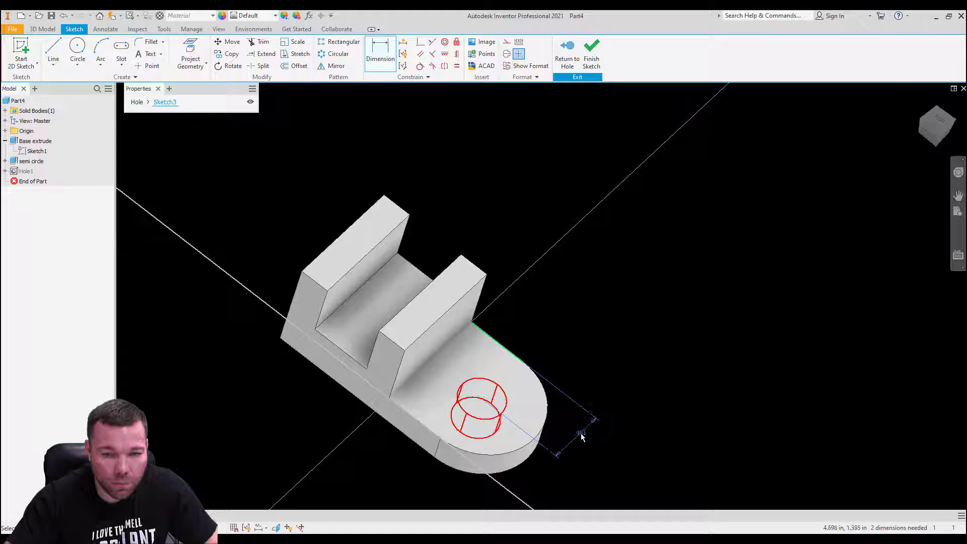
pyautogui.click(583, 437)
pyautogui.write('1.')
pyautogui.press('Return')
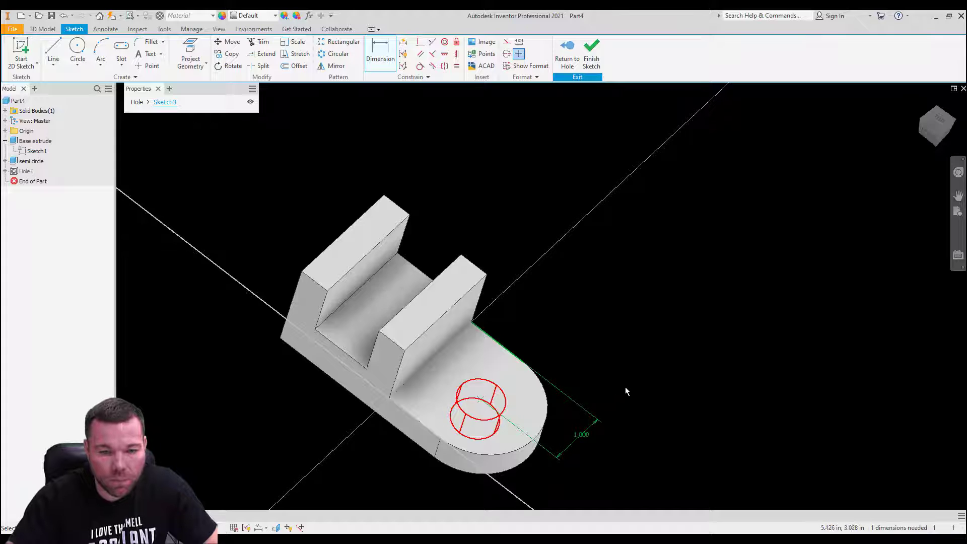
# Step: Dimension the hole centre 3.000 in from the part's far end edge
pyautogui.moveTo(604, 413)
pyautogui.mouseDown(button='middle')
pyautogui.moveTo(577, 376)
pyautogui.moveTo(581, 333)
pyautogui.mouseUp(button='middle')
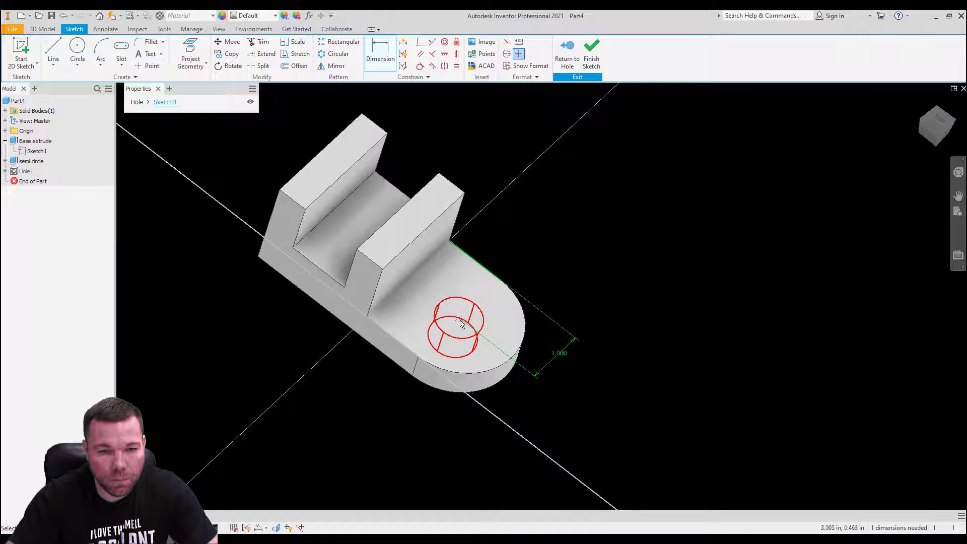
pyautogui.click(262, 237)
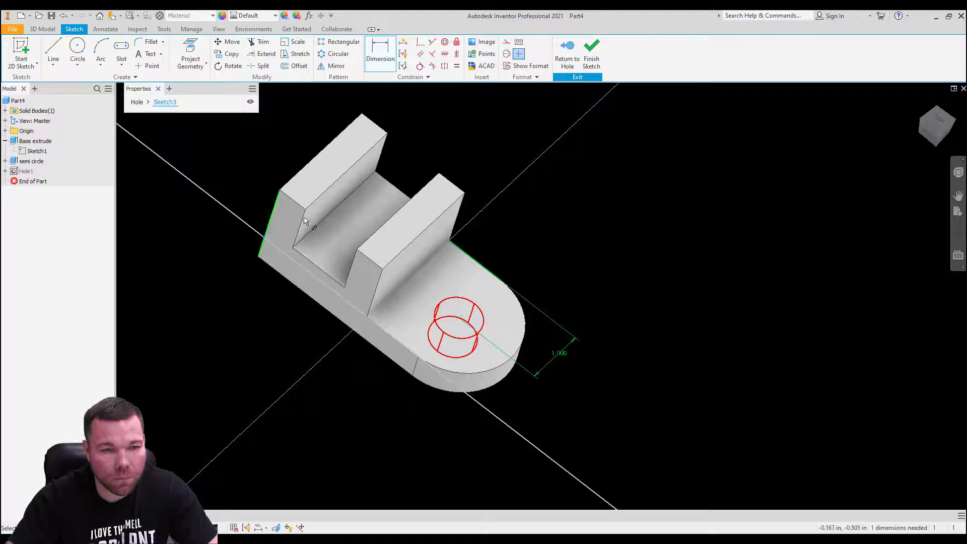
pyautogui.click(501, 159)
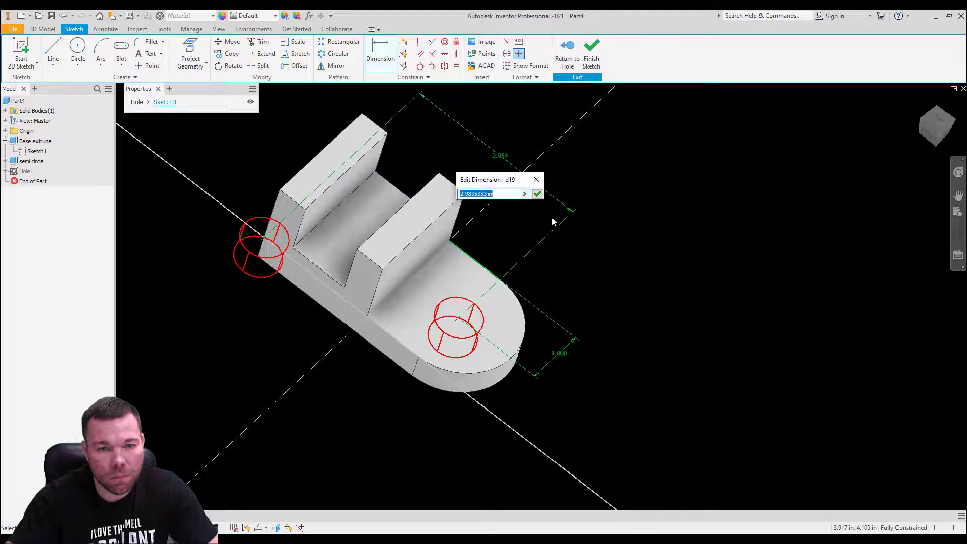
pyautogui.write('3')
pyautogui.press('Return')
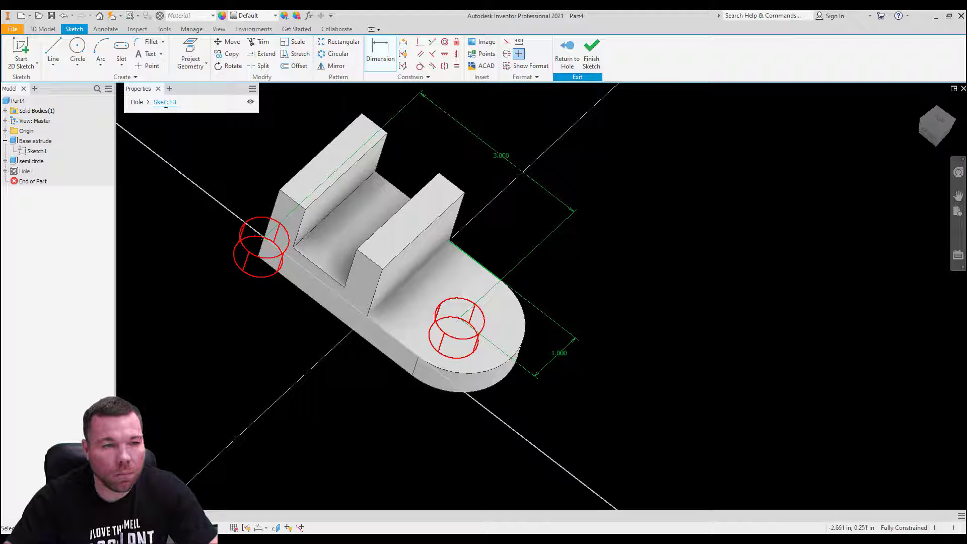
# Step: Place the hole at the tab's centre and create Hole1 through the tab
pyautogui.click(137, 102)
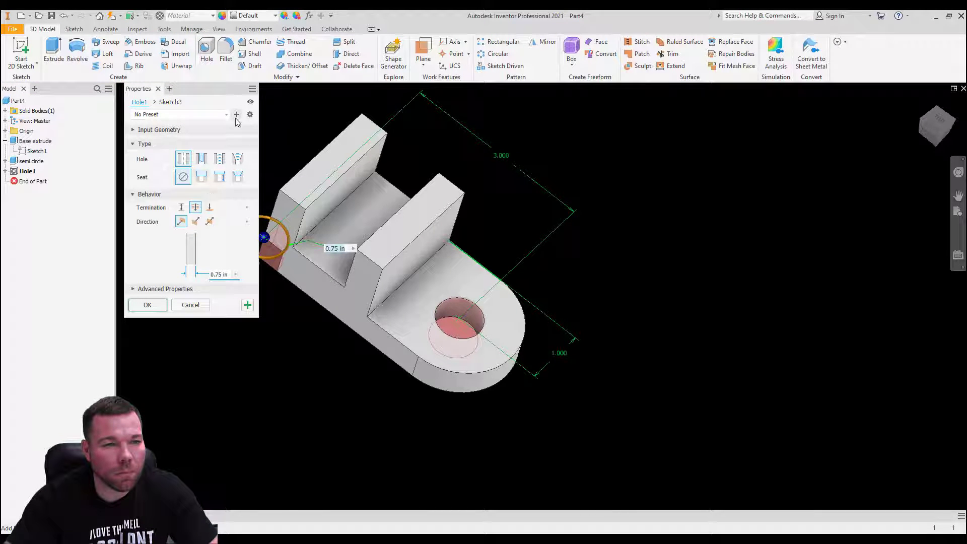
pyautogui.scroll(-3, 325, 282)
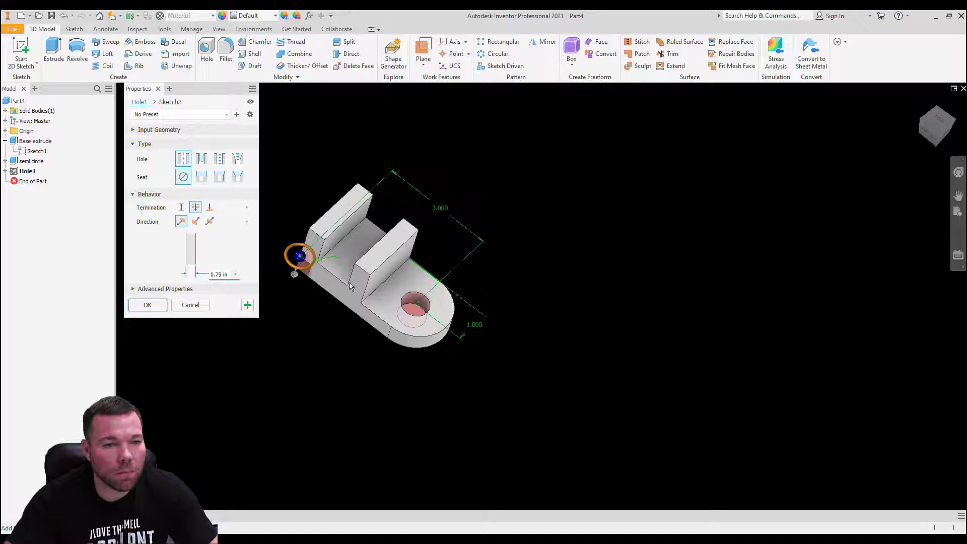
pyautogui.keyDown('ctrl'); pyautogui.click(300, 256); pyautogui.keyUp('ctrl')
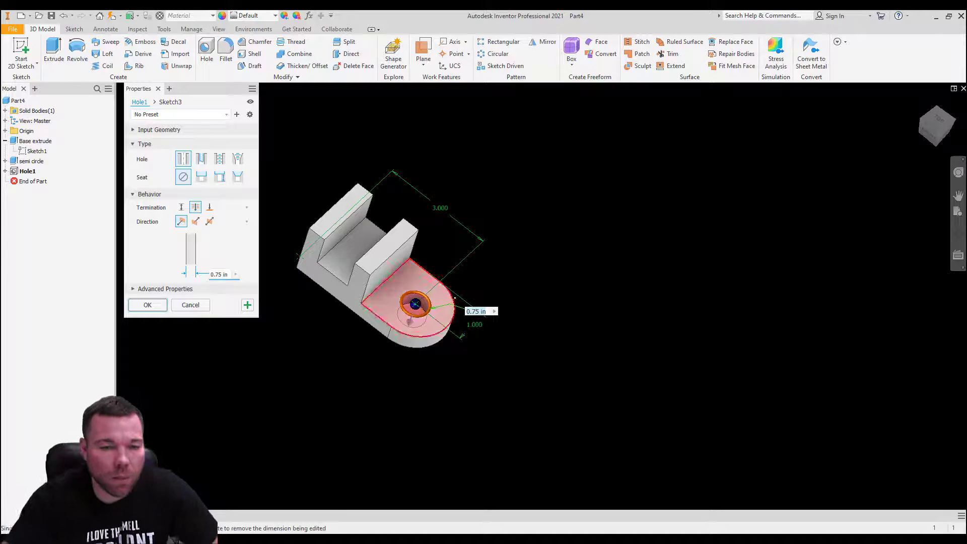
pyautogui.click(148, 305)
pyautogui.keyDown('shift'); pyautogui.moveTo(452, 288); pyautogui.dragTo(417, 258, button='middle'); pyautogui.keyUp('shift')
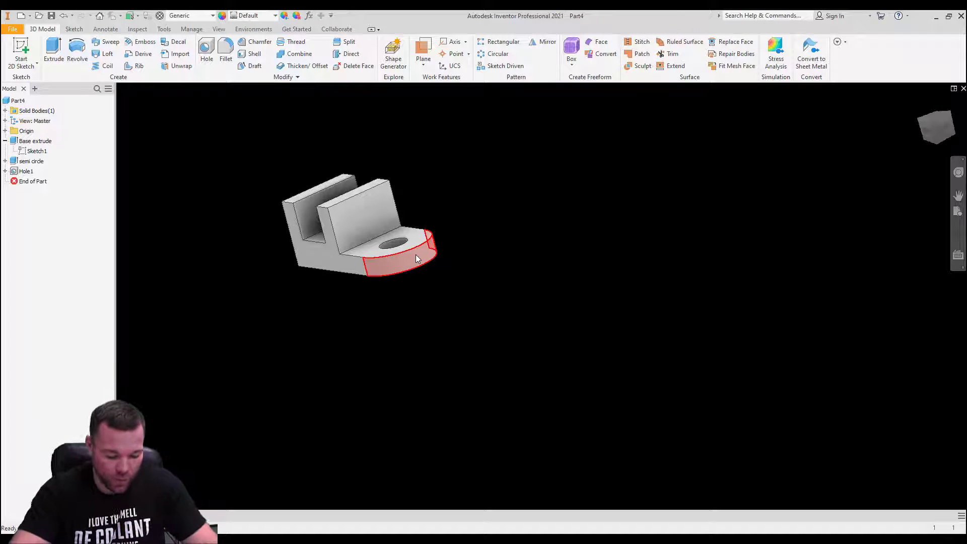
# Step: Select the upright wall's front face and start a 2D sketch on it
pyautogui.moveTo(416, 256)
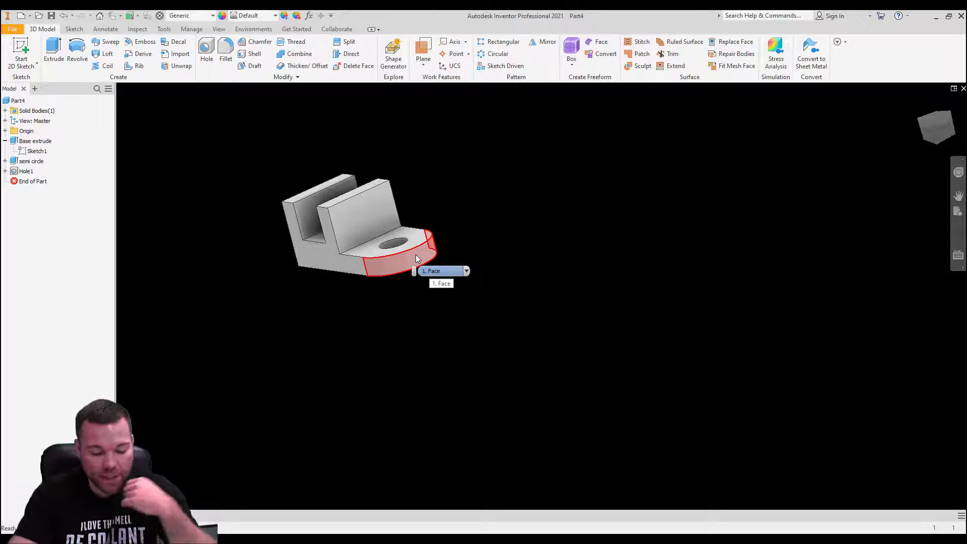
pyautogui.click(369, 214)
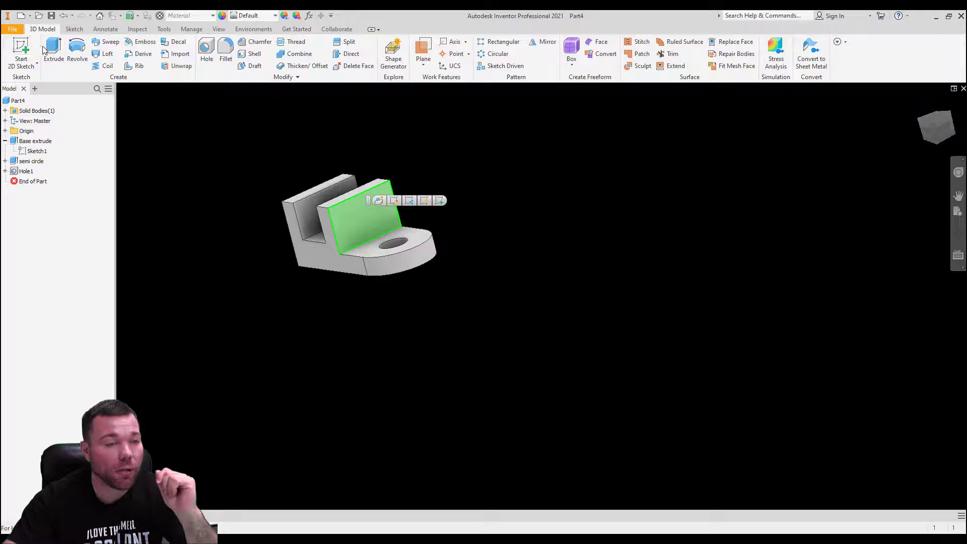
pyautogui.click(24, 46)
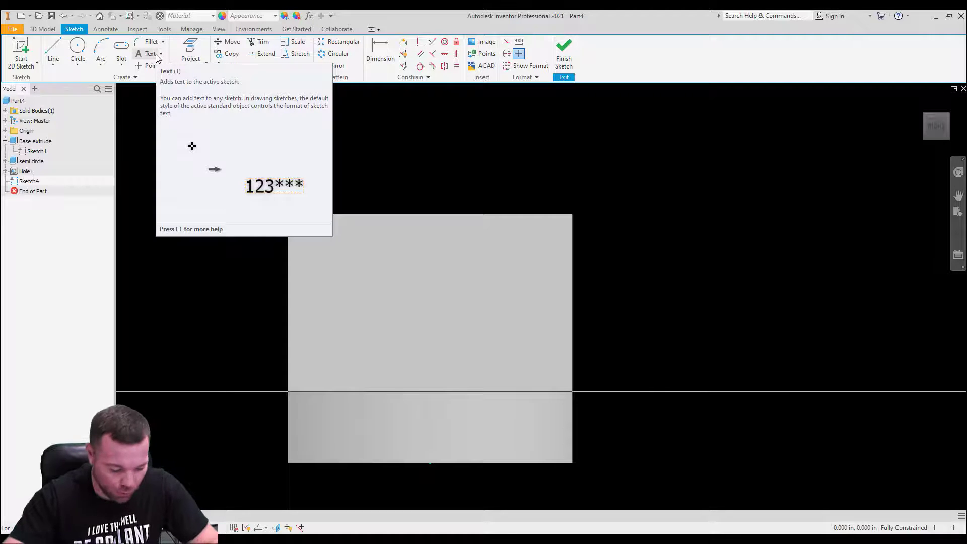
# Step: Draw a two-point rectangle starting on the wall's top edge
pyautogui.click(121, 64)
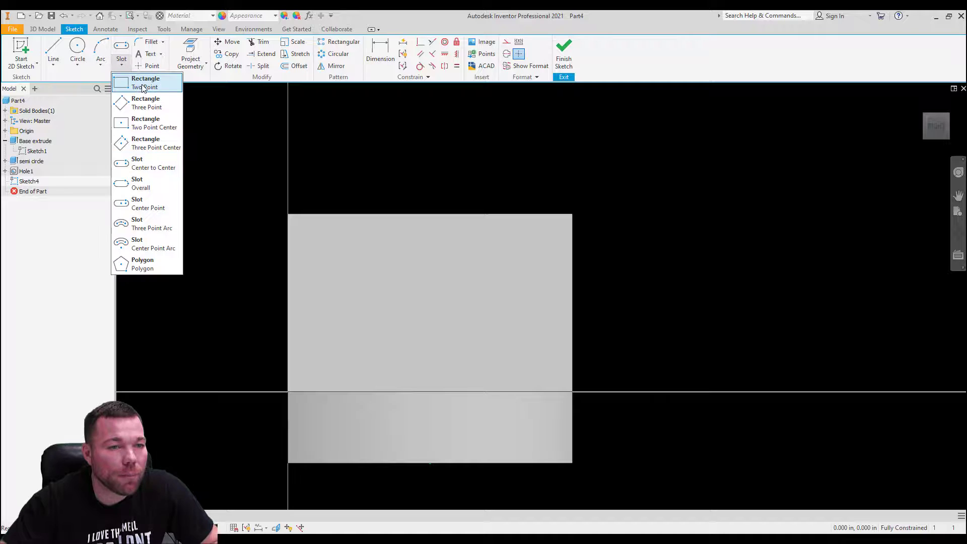
pyautogui.click(144, 86)
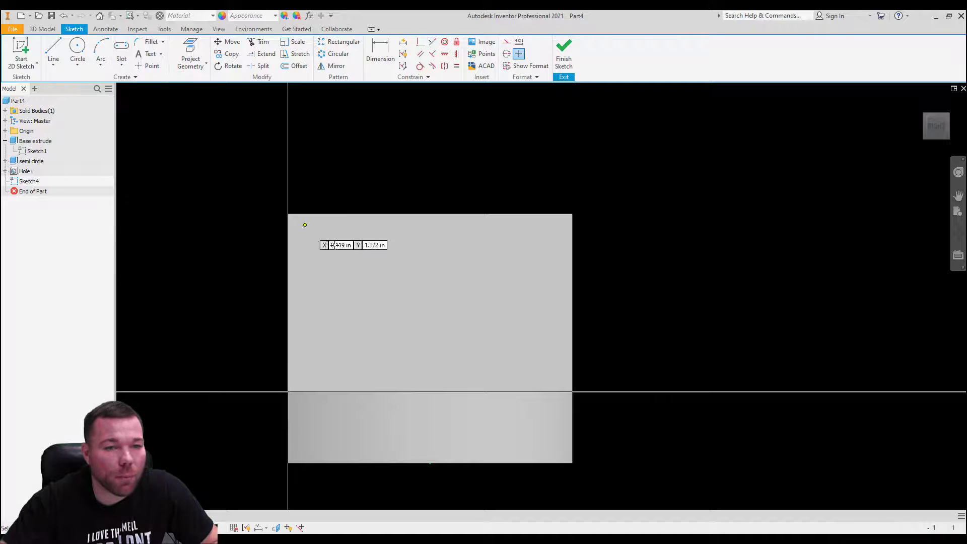
pyautogui.click(350, 215)
pyautogui.click(501, 336)
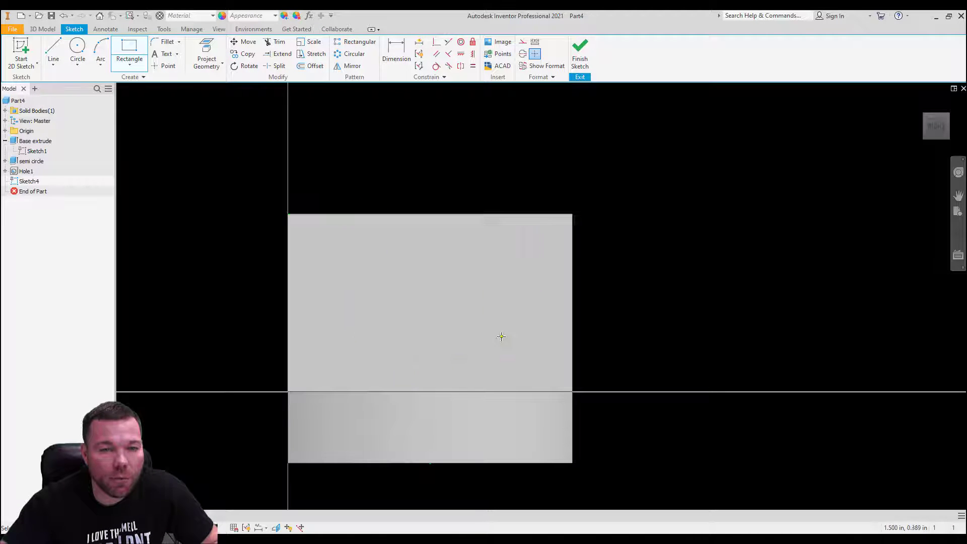
pyautogui.click(396, 50)
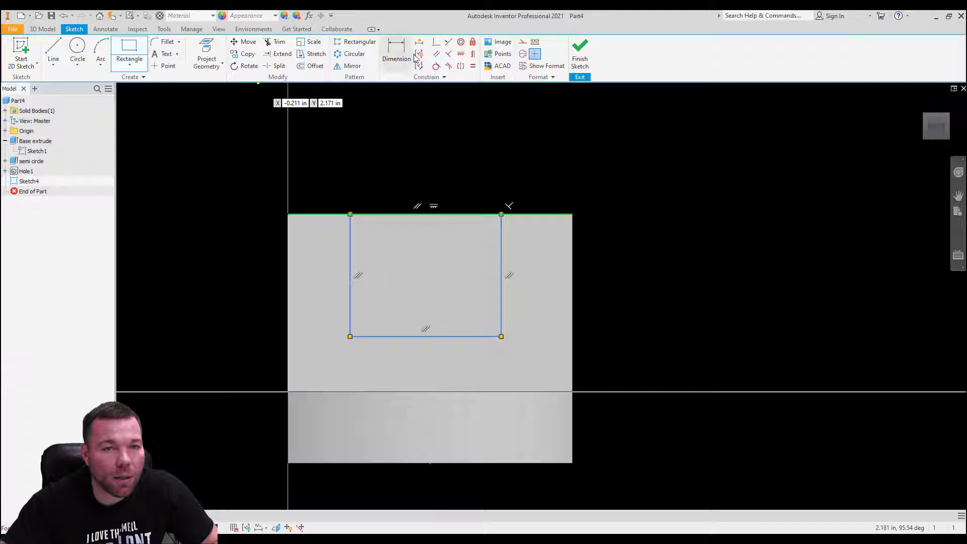
# Step: Dimension the rectangle 1 in wide and .75 in tall
pyautogui.click(410, 336)
pyautogui.click(425, 290)
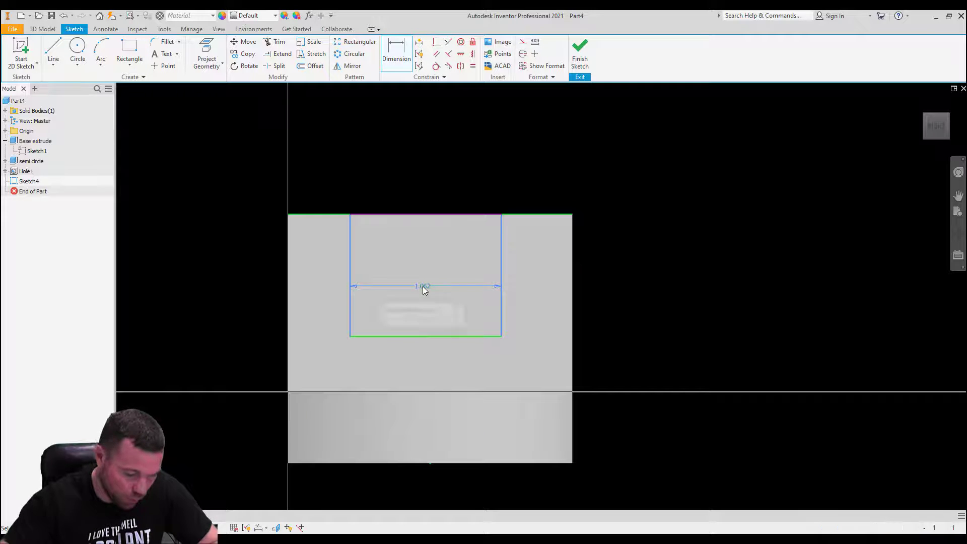
pyautogui.write('1')
pyautogui.press('Return')
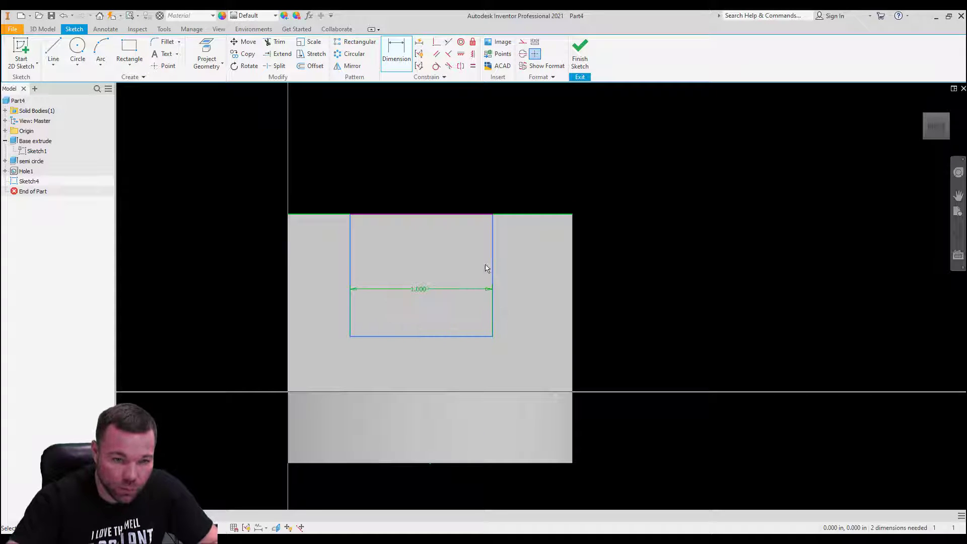
pyautogui.click(492, 270)
pyautogui.click(615, 283)
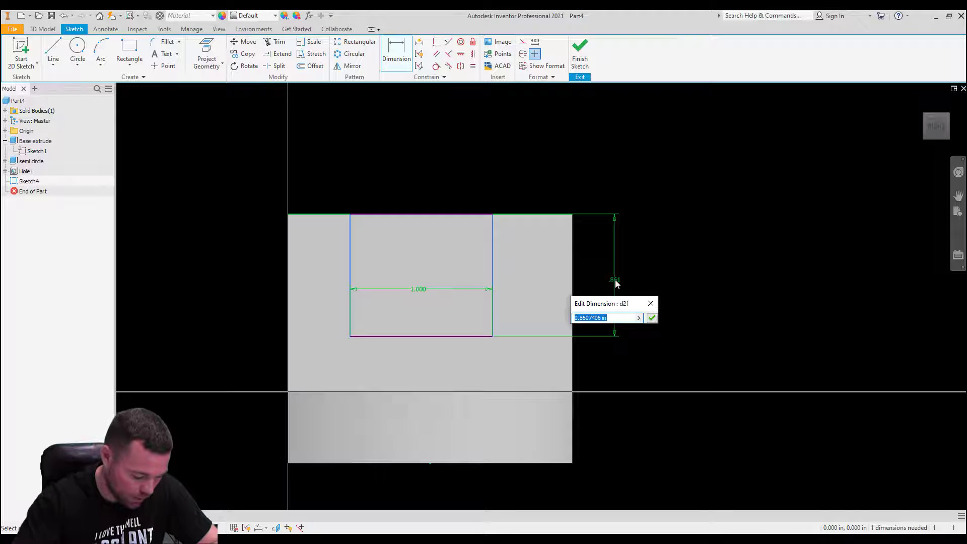
pyautogui.write('.75')
pyautogui.press('Return')
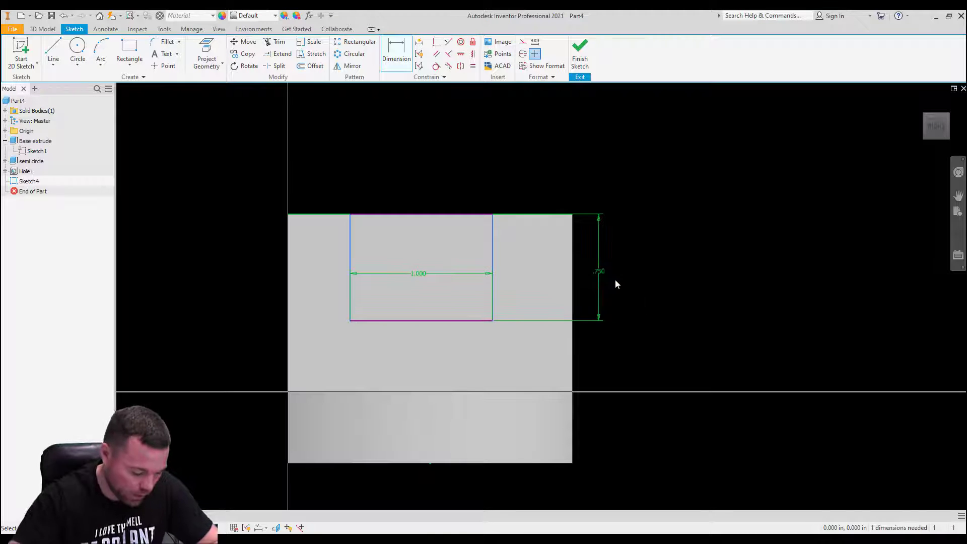
# Step: Offset the rectangle .5 in from the wall's left edge and finish the sketch
pyautogui.click(291, 244)
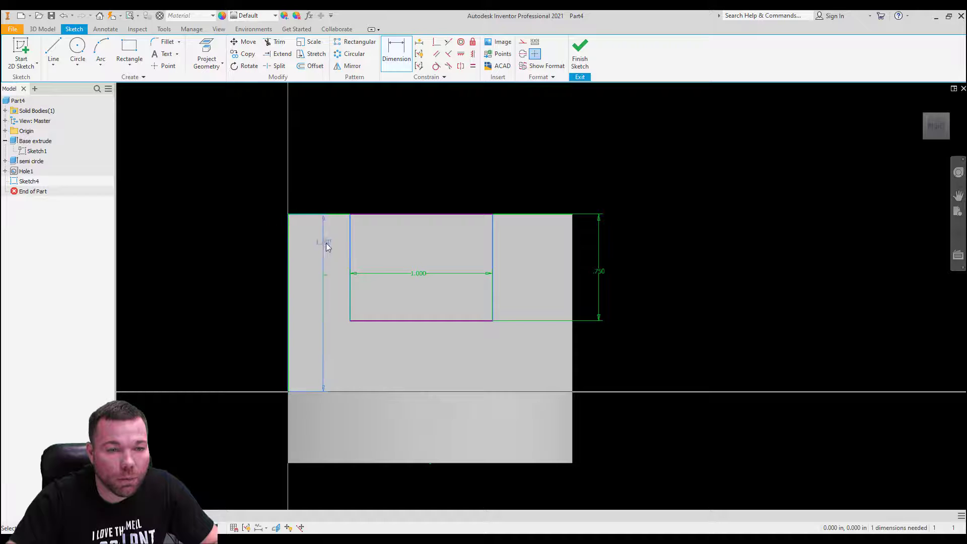
pyautogui.click(351, 254)
pyautogui.click(321, 189)
pyautogui.write('.5')
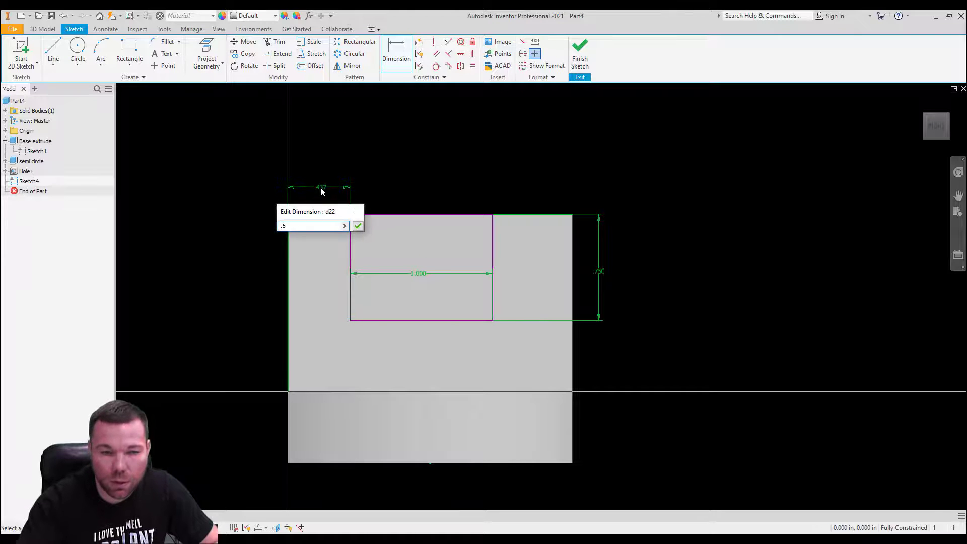
pyautogui.press('Return')
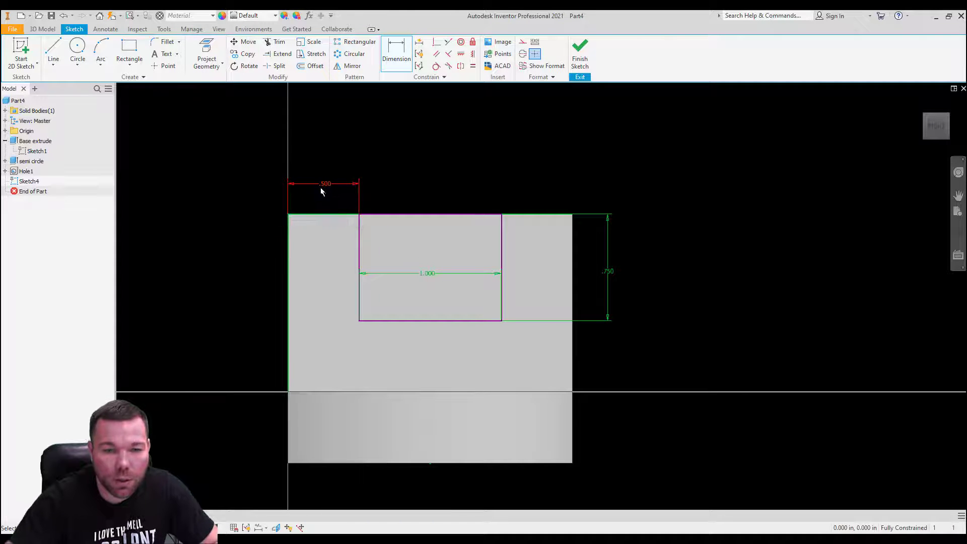
pyautogui.click(580, 53)
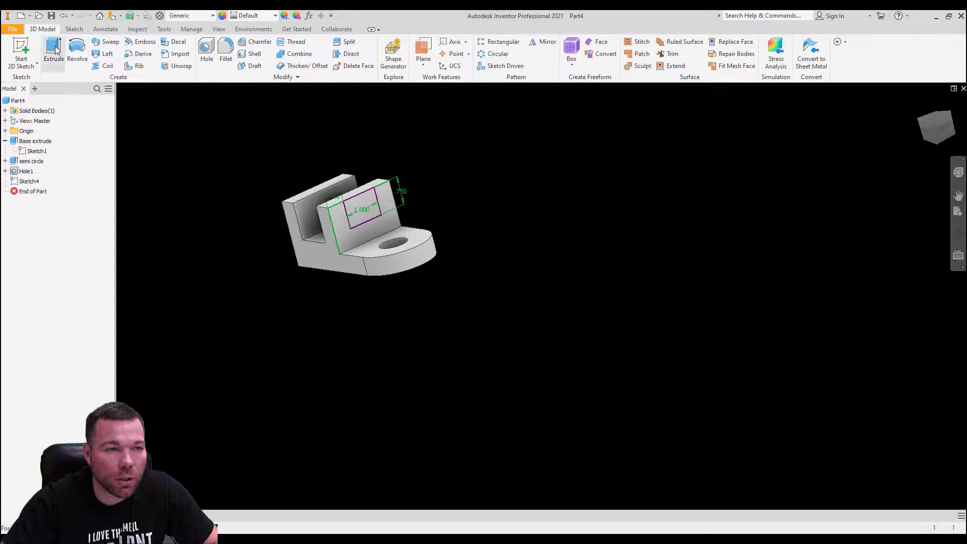
# Step: Extrude the 1.000 × .750 rectangle as a Through All cut, notching the upright walls
pyautogui.click(54, 48)
pyautogui.click(219, 185)
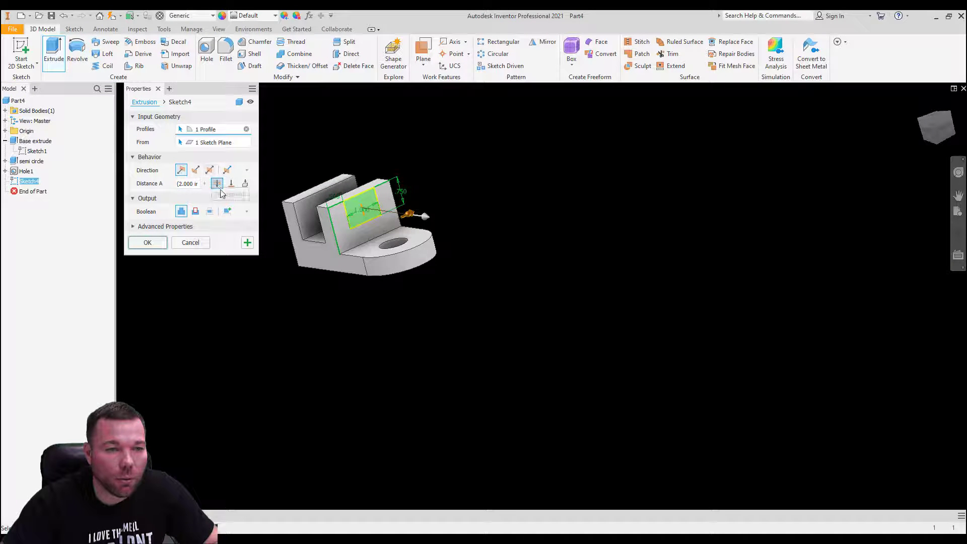
pyautogui.click(196, 170)
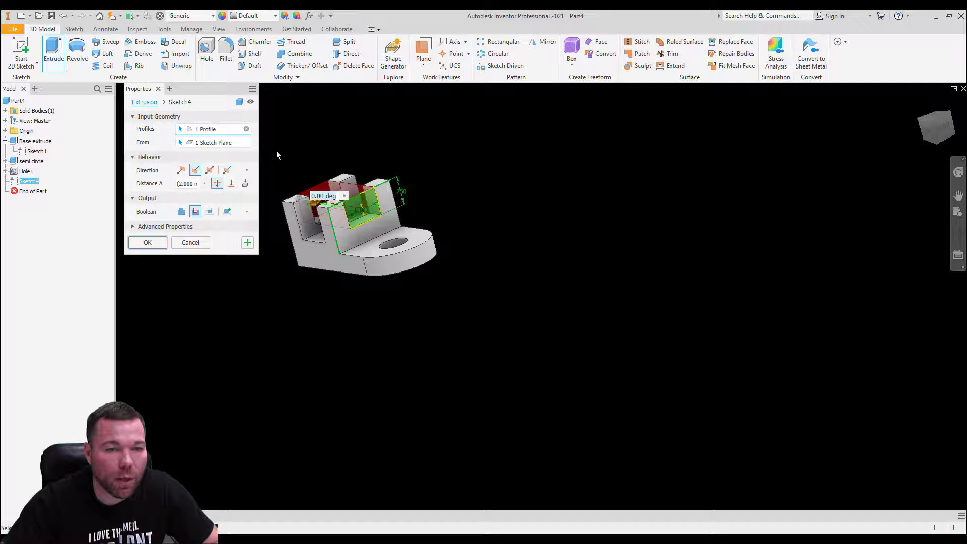
pyautogui.click(152, 245)
pyautogui.keyDown('shift'); pyautogui.moveTo(473, 224); pyautogui.dragTo(474, 247, button='middle'); pyautogui.keyUp('shift')
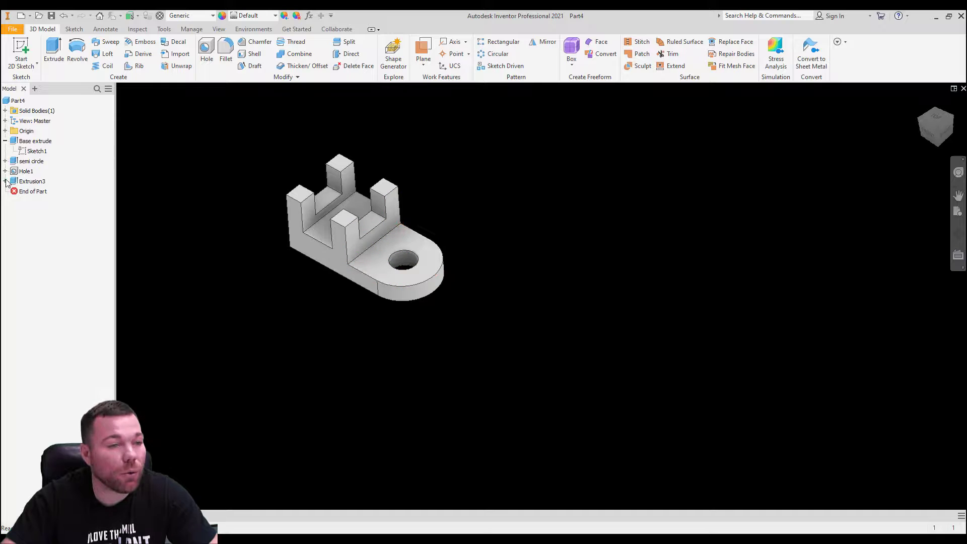
# Step: Inspect the semi circle feature's sketch, then return to the part
pyautogui.click(5, 161)
pyautogui.doubleClick(37, 172)
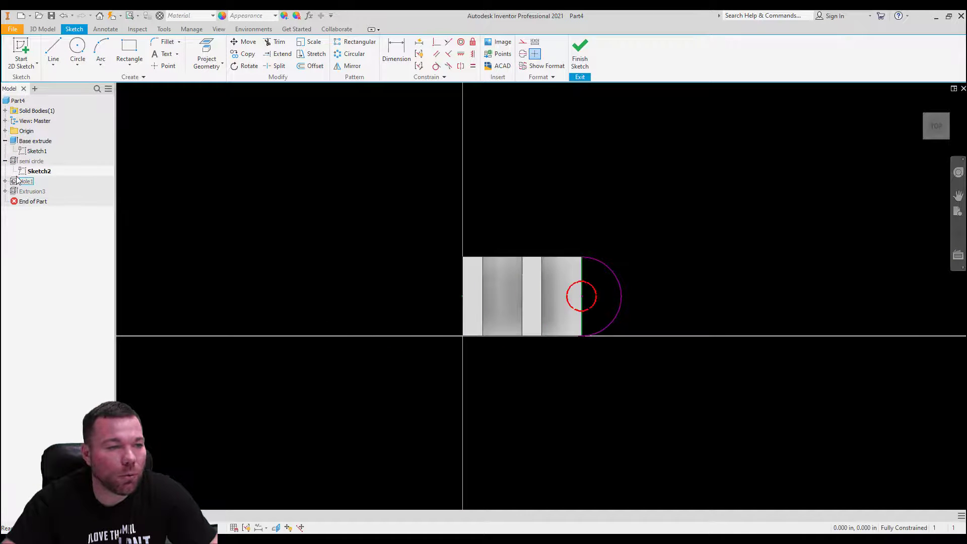
pyautogui.click(580, 53)
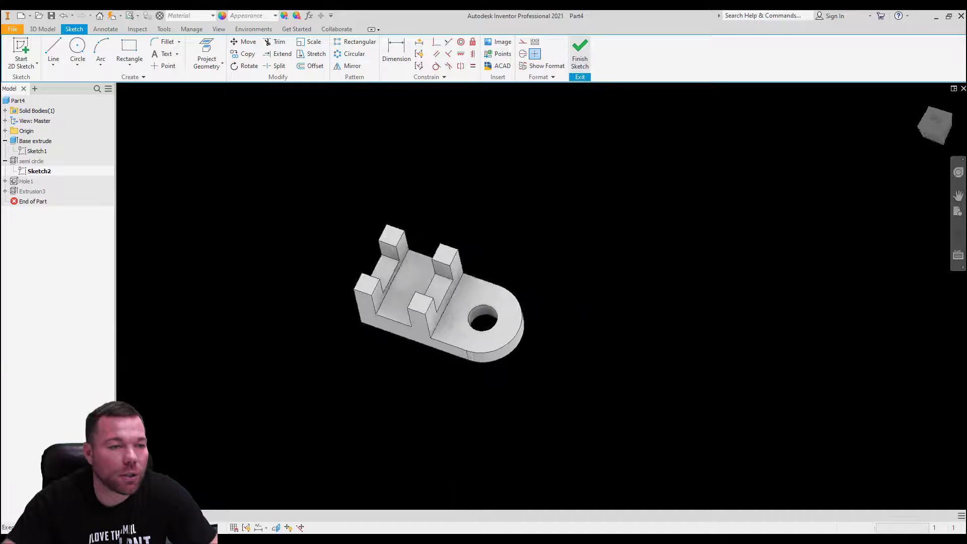
# Step: Rename Hole1 to '.75 hole' and Extrusion3 to 'square cut' in the browser
pyautogui.click(27, 182)
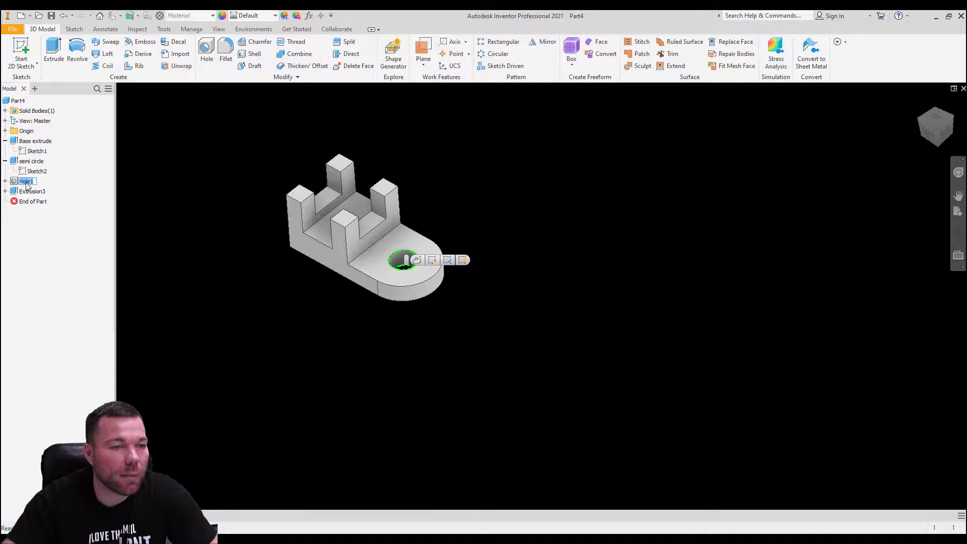
pyautogui.write('.75')
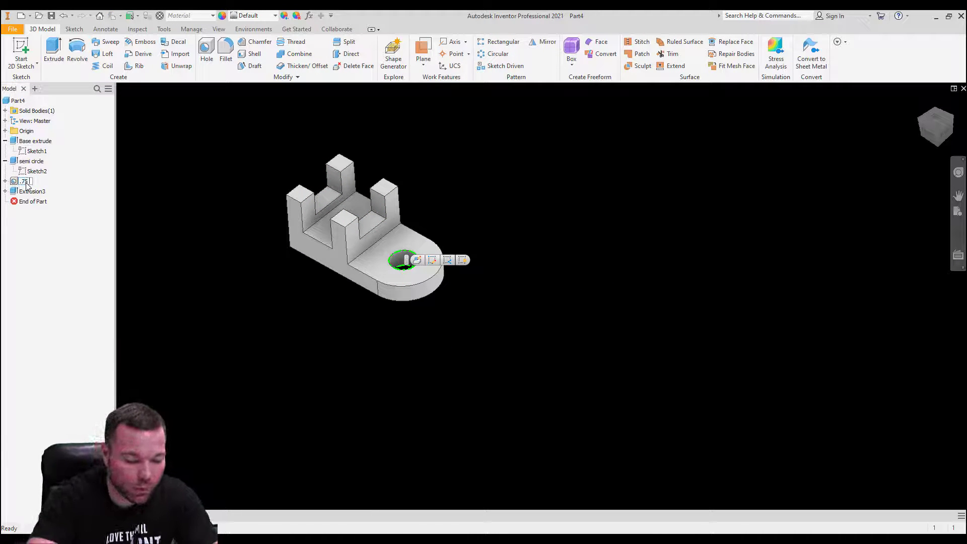
pyautogui.write(' hole')
pyautogui.click(32, 191)
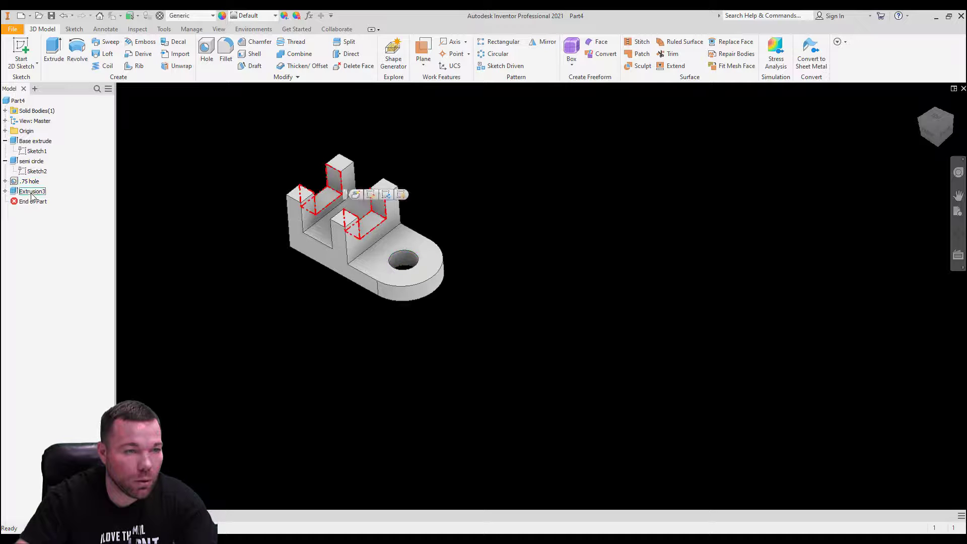
pyautogui.click(35, 193)
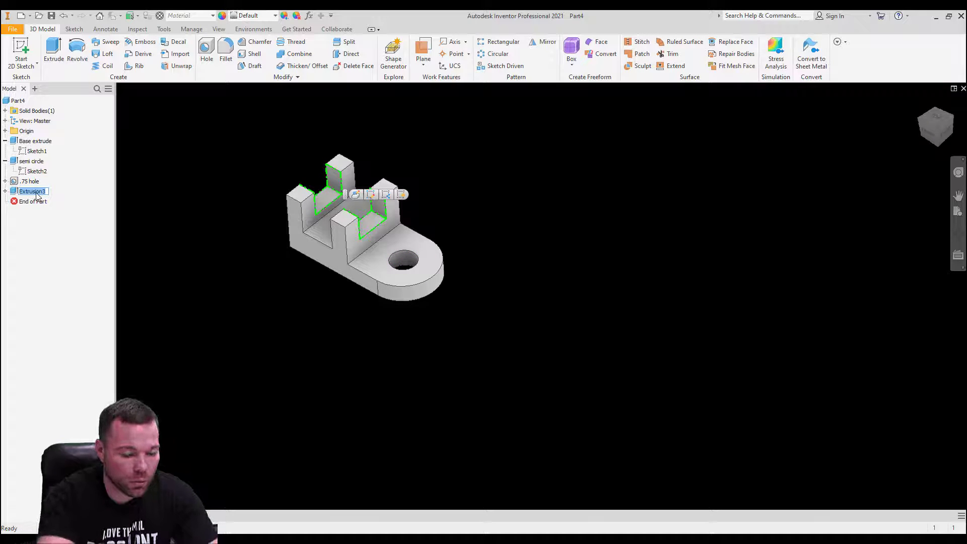
pyautogui.write('square cut')
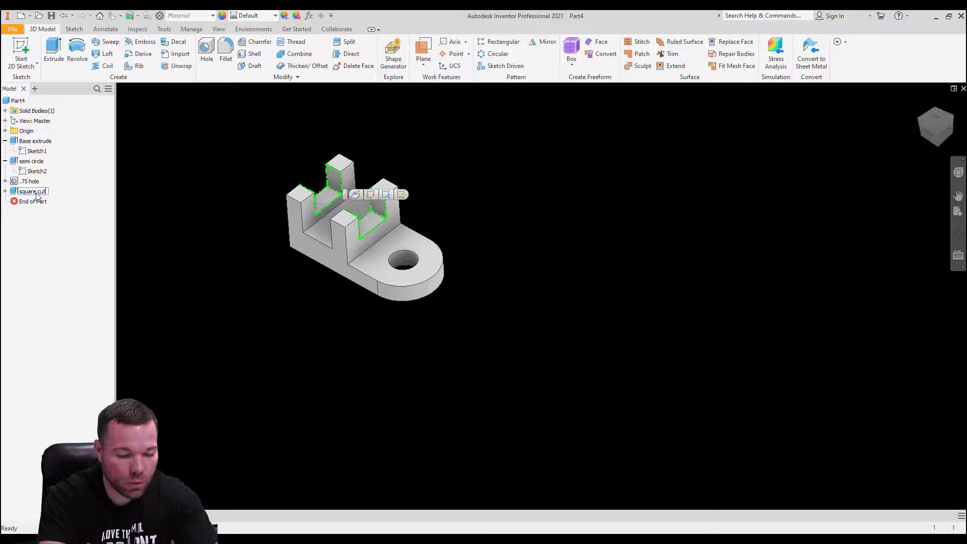
pyautogui.press('Return')
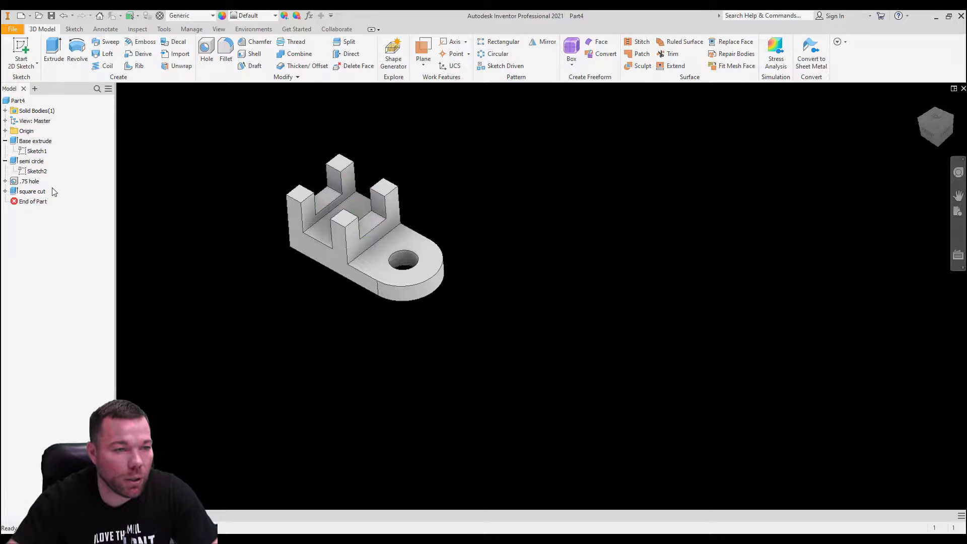
# Step: In Sketch1, add a .25 fillet between the inner corner's two lines and finish the sketch
pyautogui.doubleClick(21, 151)
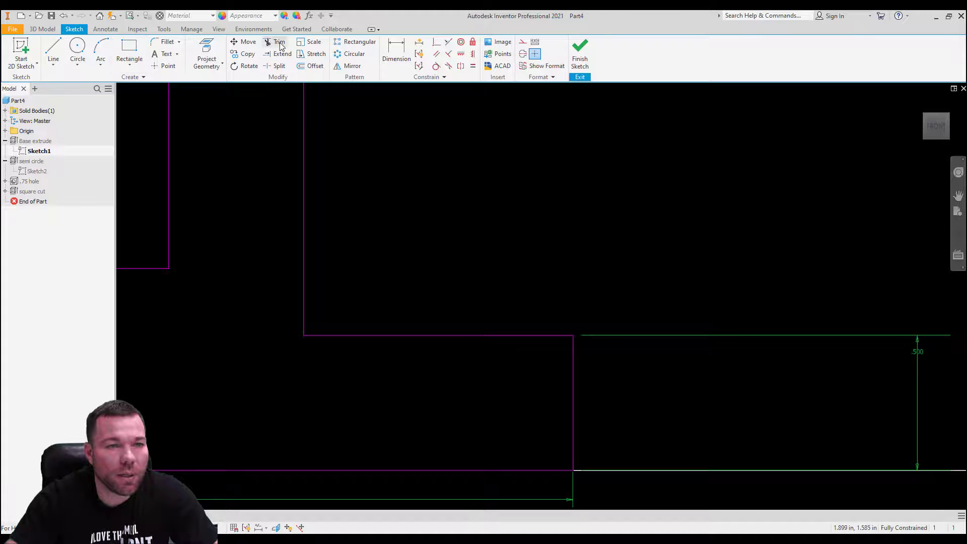
pyautogui.click(167, 42)
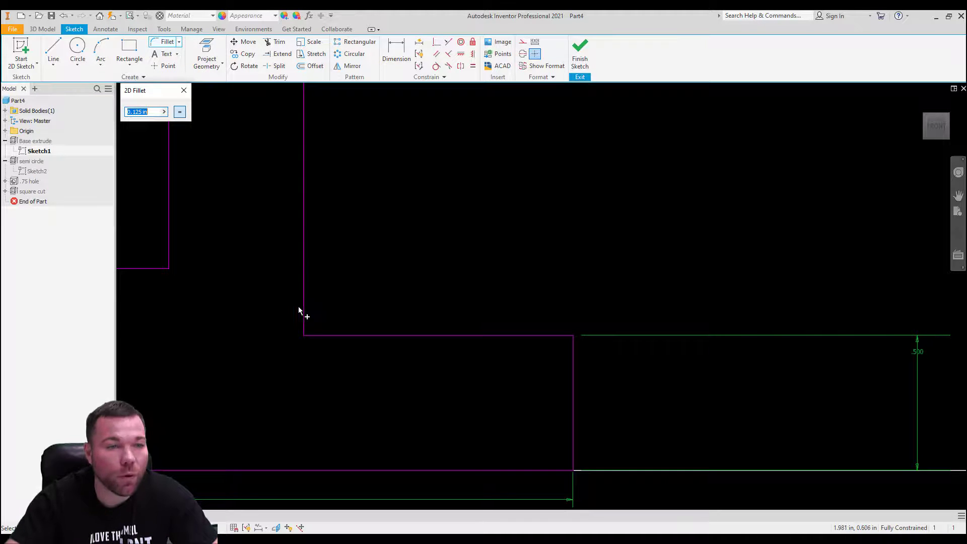
pyautogui.write('.25')
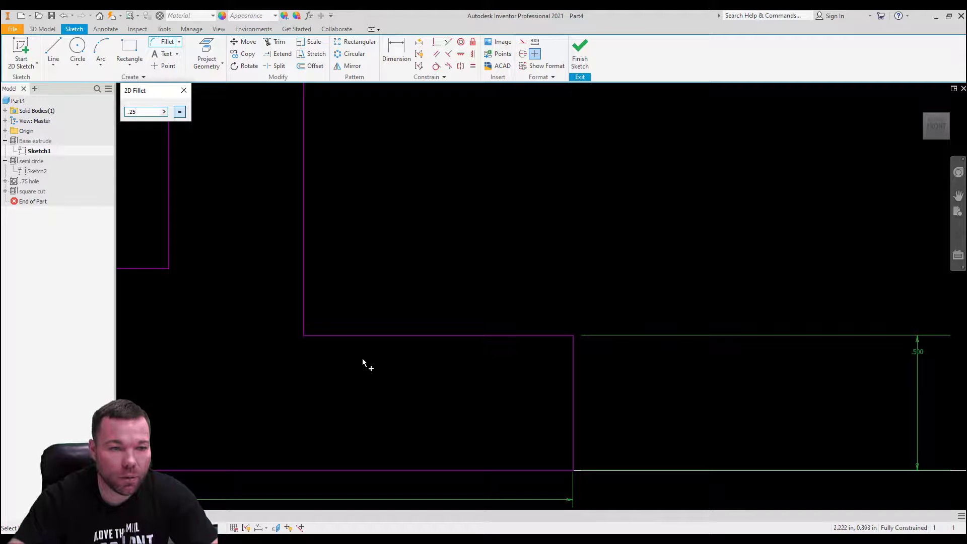
pyautogui.click(305, 304)
pyautogui.click(335, 337)
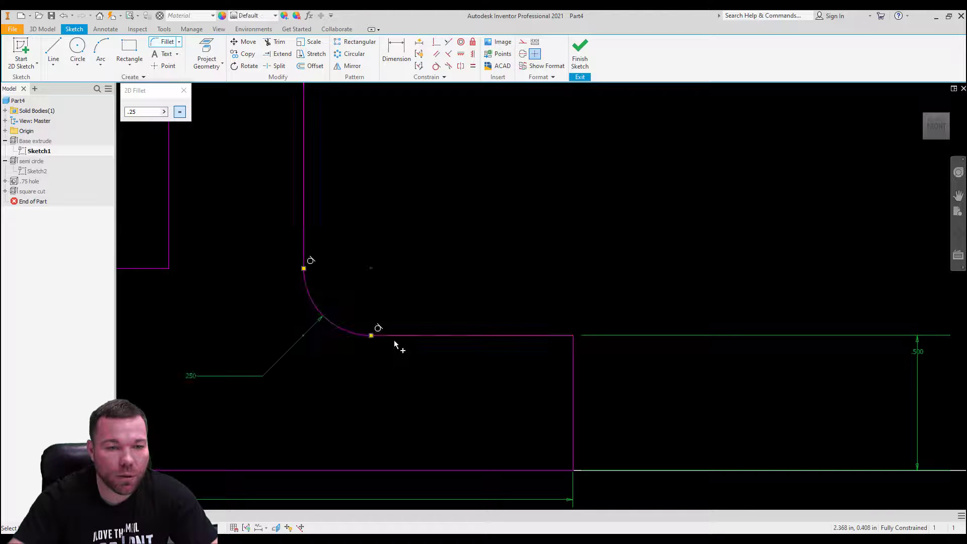
pyautogui.click(588, 55)
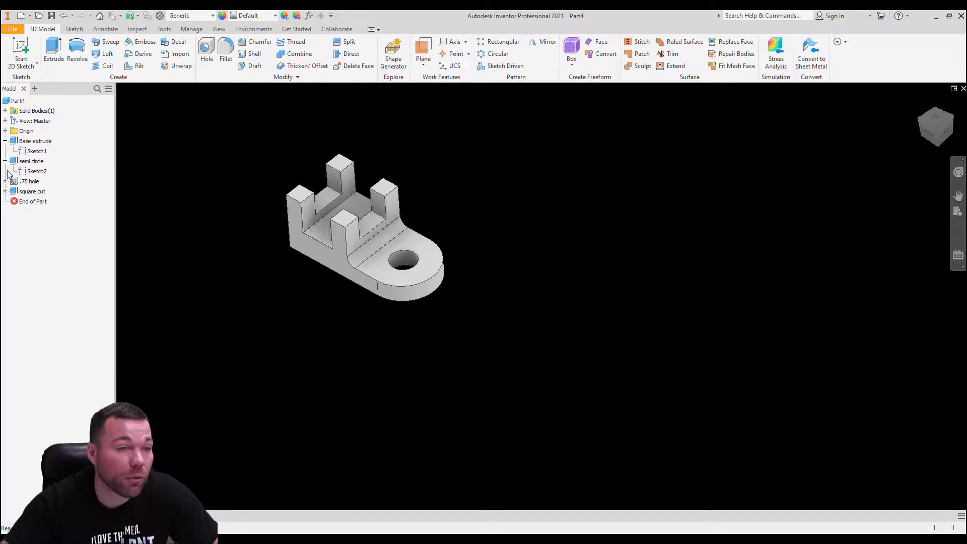
# Step: Set Part4's material to Aluminum 6061 on the iProperties Physical tab and apply it
pyautogui.rightClick(9, 100)
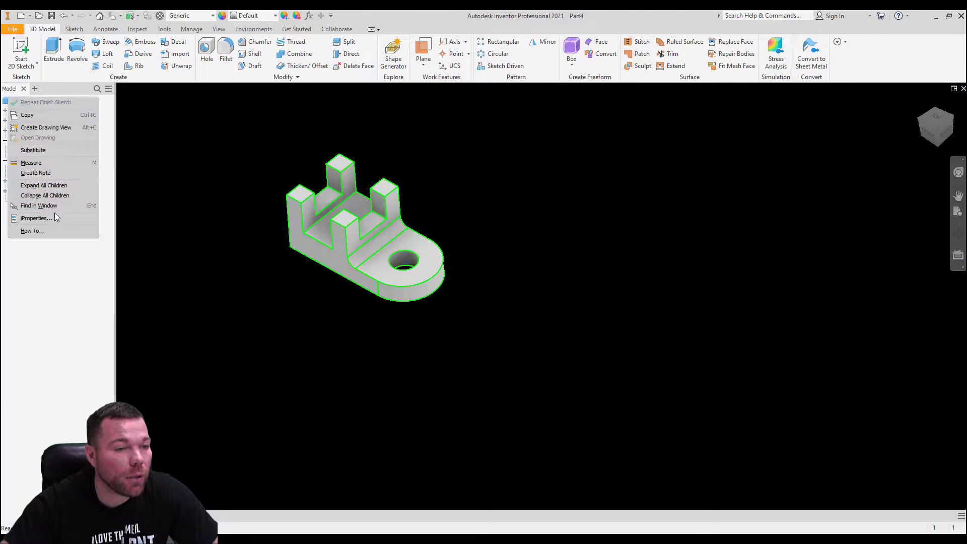
pyautogui.click(56, 217)
pyautogui.rightClick(12, 99)
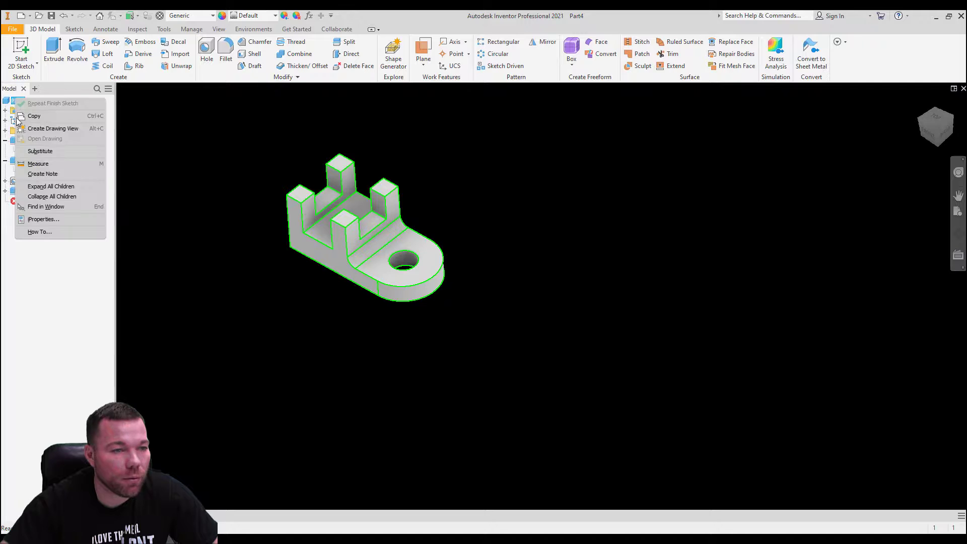
pyautogui.click(42, 218)
pyautogui.click(530, 133)
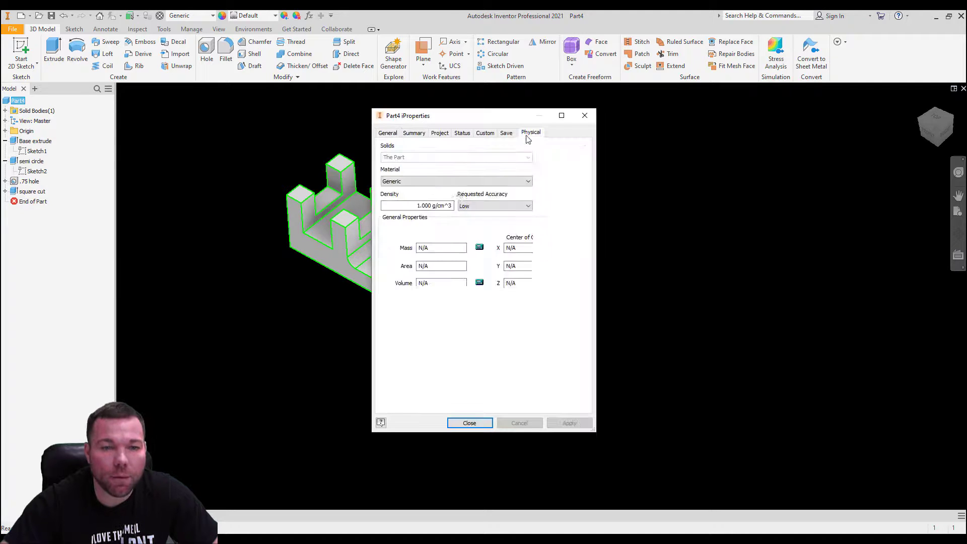
pyautogui.click(429, 181)
pyautogui.scroll(-8, 444, 353)
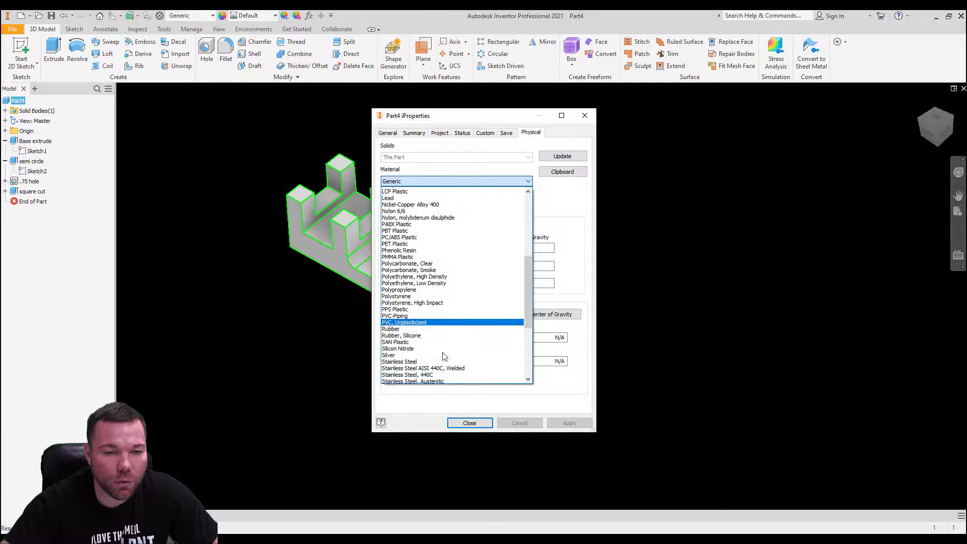
pyautogui.moveTo(529, 334); pyautogui.dragTo(529, 235)
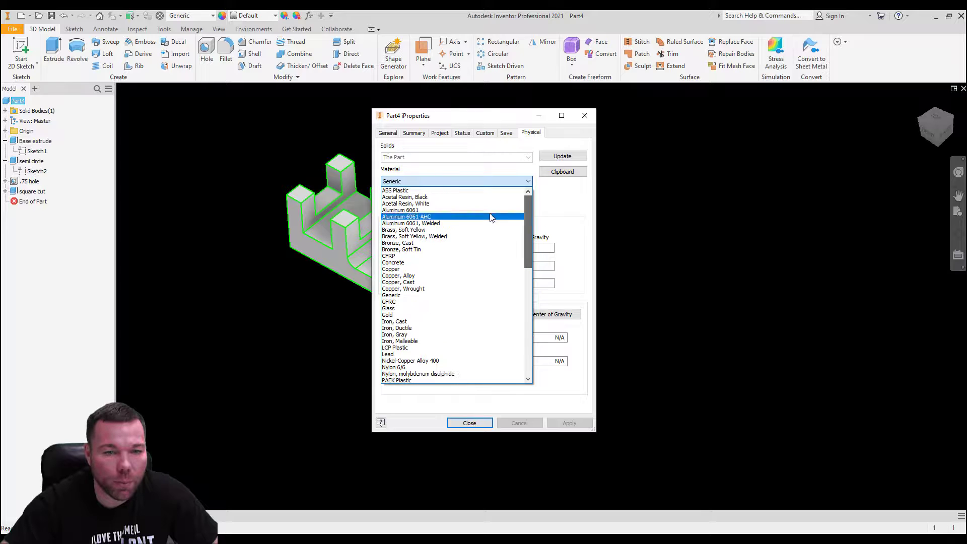
pyautogui.click(459, 202)
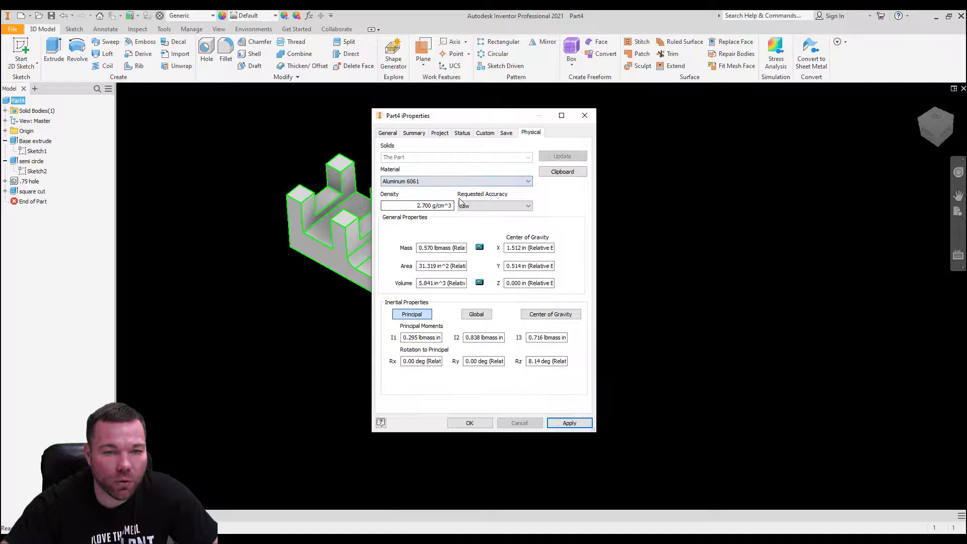
pyautogui.click(567, 423)
pyautogui.click(471, 421)
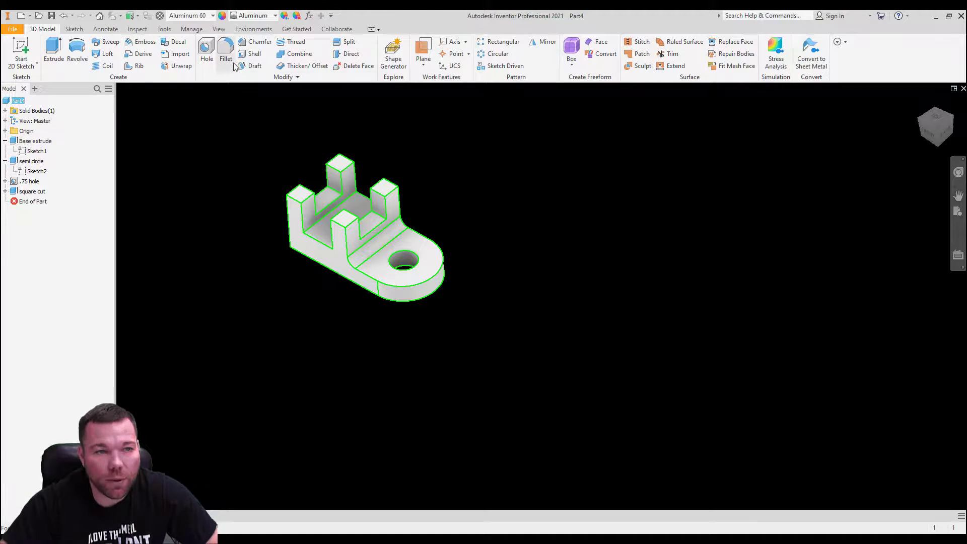
# Step: Switch Part4's material to Iron, Cast from the Quick Access material list
pyautogui.click(213, 16)
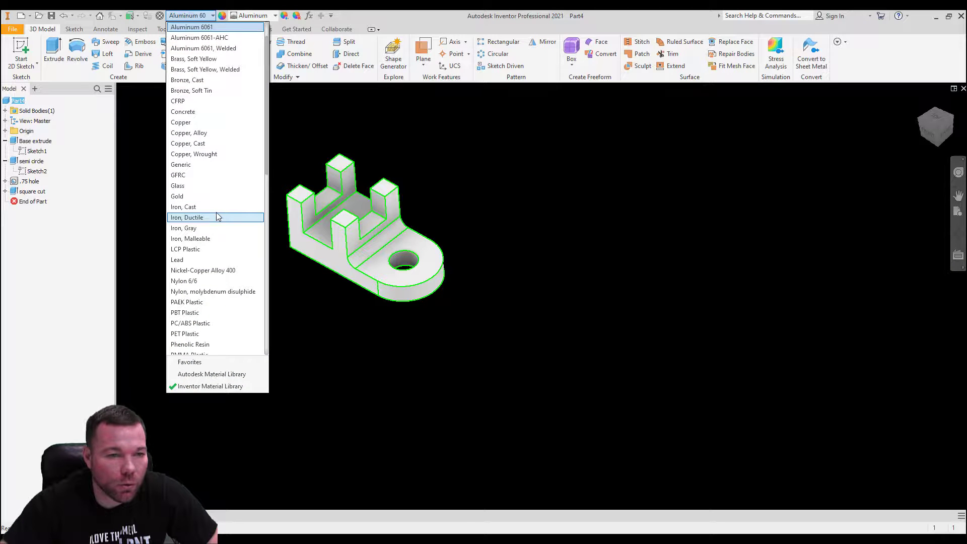
pyautogui.click(215, 206)
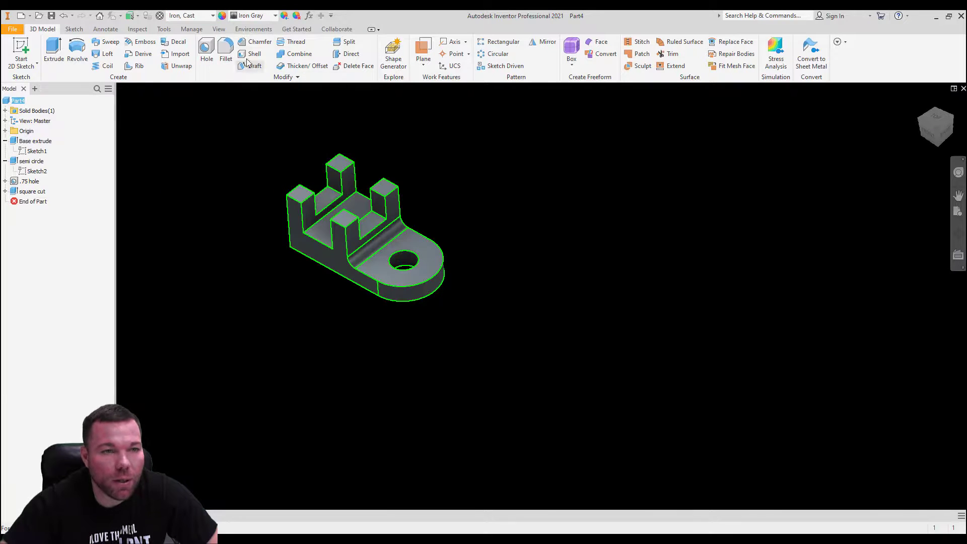
pyautogui.click(267, 161)
pyautogui.moveTo(412, 209)
pyautogui.keyDown('shift'); pyautogui.mouseDown(button='middle')
pyautogui.moveTo(403, 126)
pyautogui.moveTo(398, 215)
pyautogui.moveTo(401, 206)
pyautogui.mouseUp(button='middle'); pyautogui.keyUp('shift')
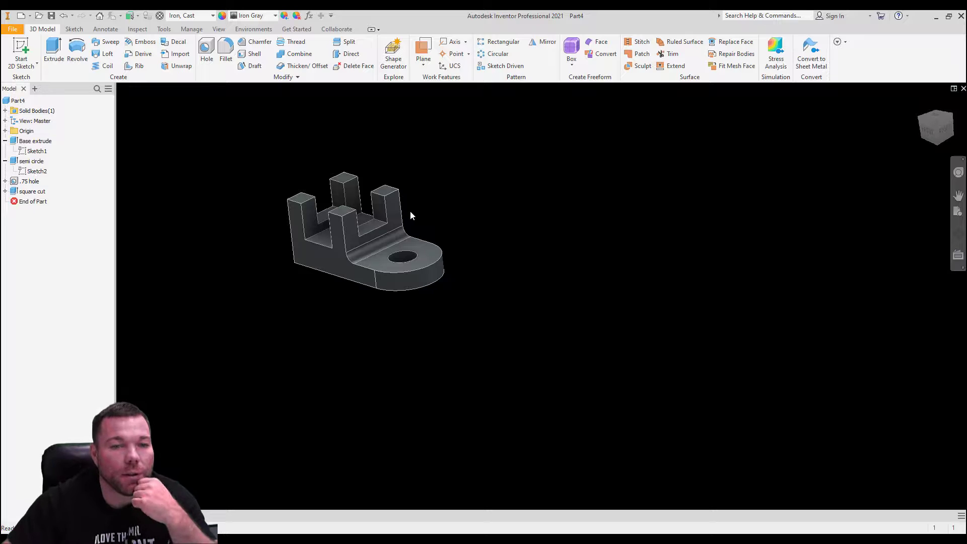
pyautogui.moveTo(410, 211); pyautogui.dragTo(462, 230, button='middle')
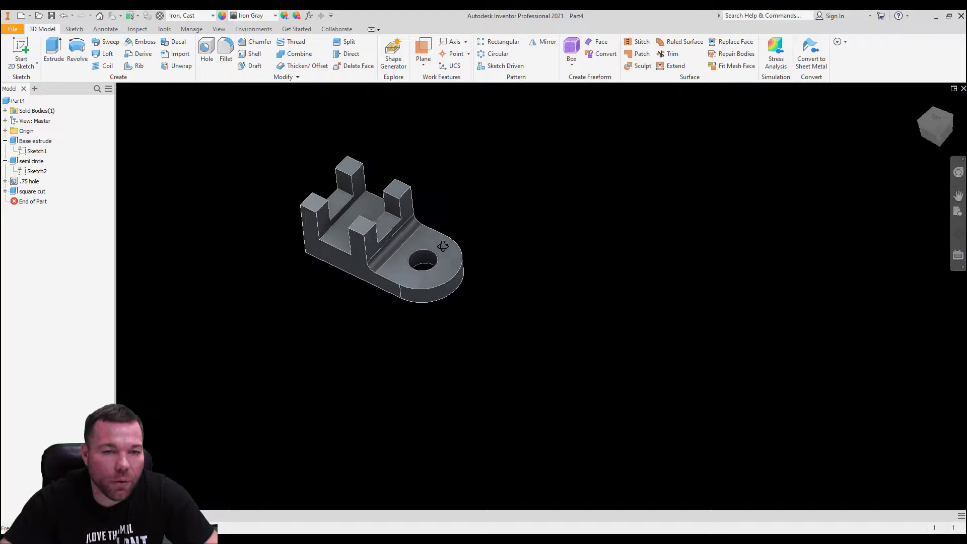
# Step: Undo the inner-corner fillet arc in Sketch1 and finish the sketch
pyautogui.doubleClick(24, 153)
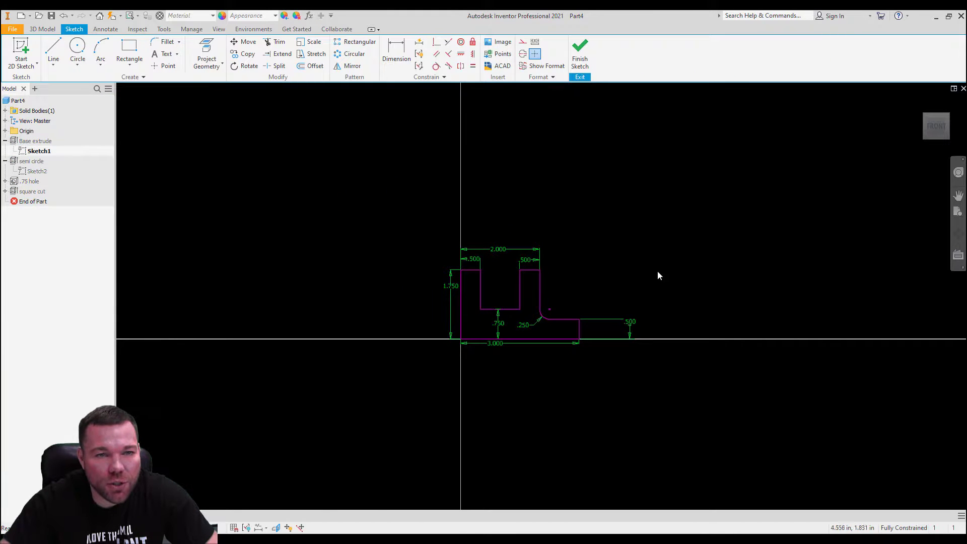
pyautogui.scroll(5, 657, 276)
pyautogui.click(410, 230)
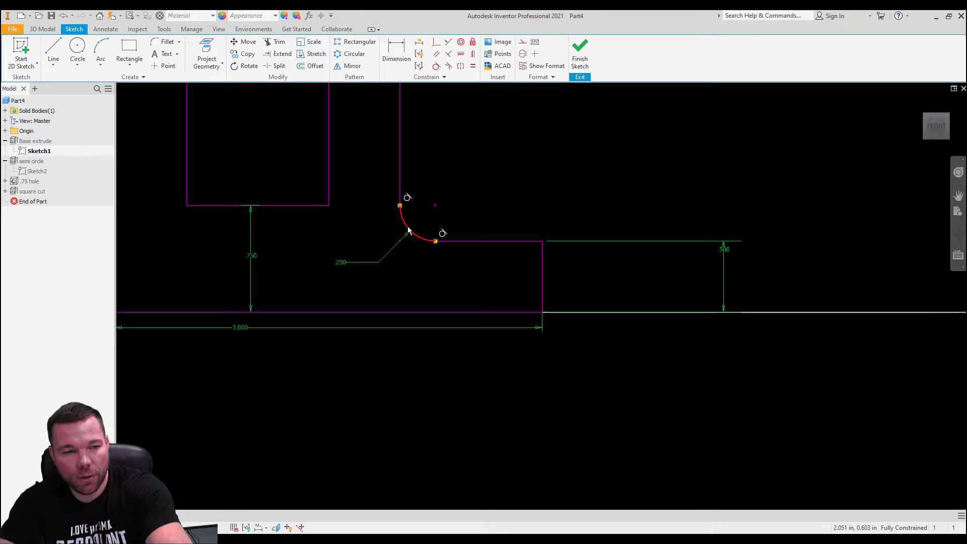
pyautogui.click(375, 228)
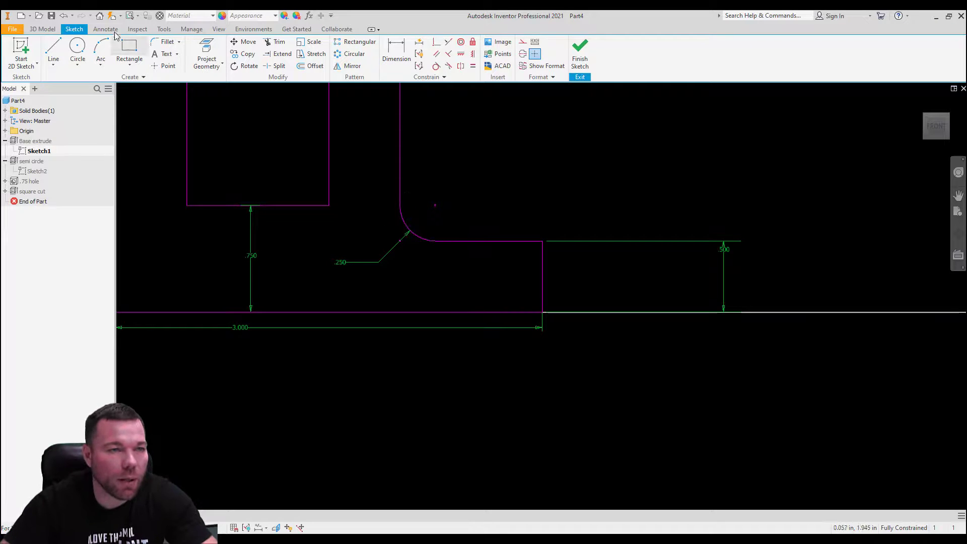
pyautogui.click(64, 16)
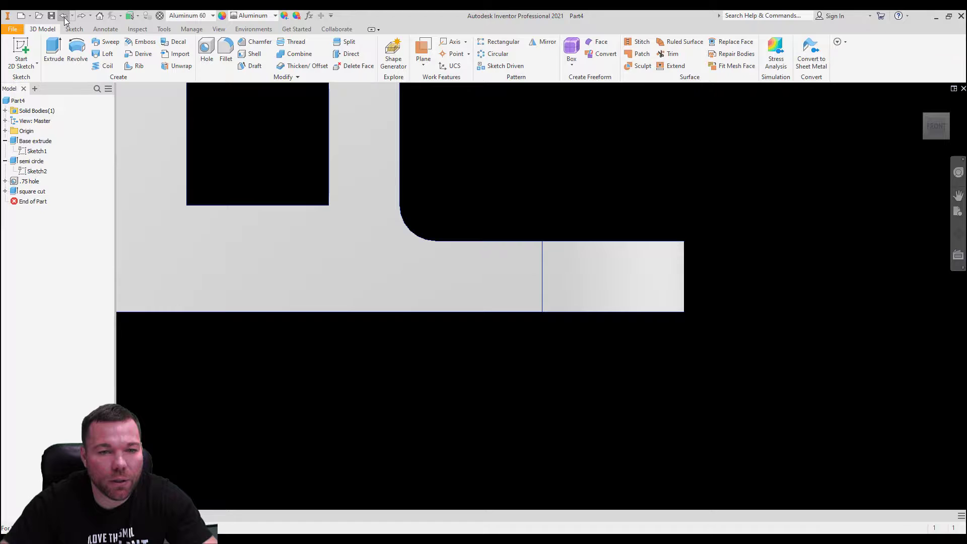
pyautogui.click(64, 16)
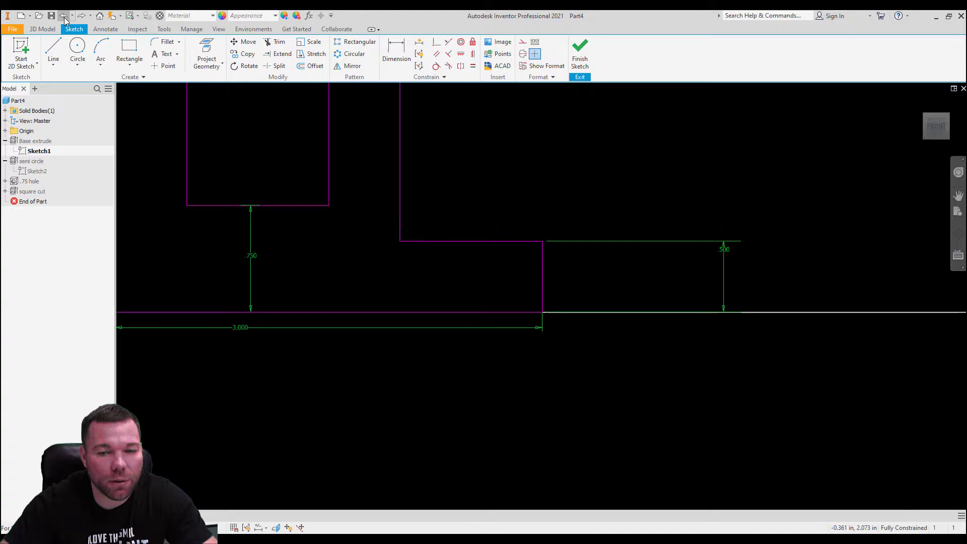
pyautogui.click(579, 50)
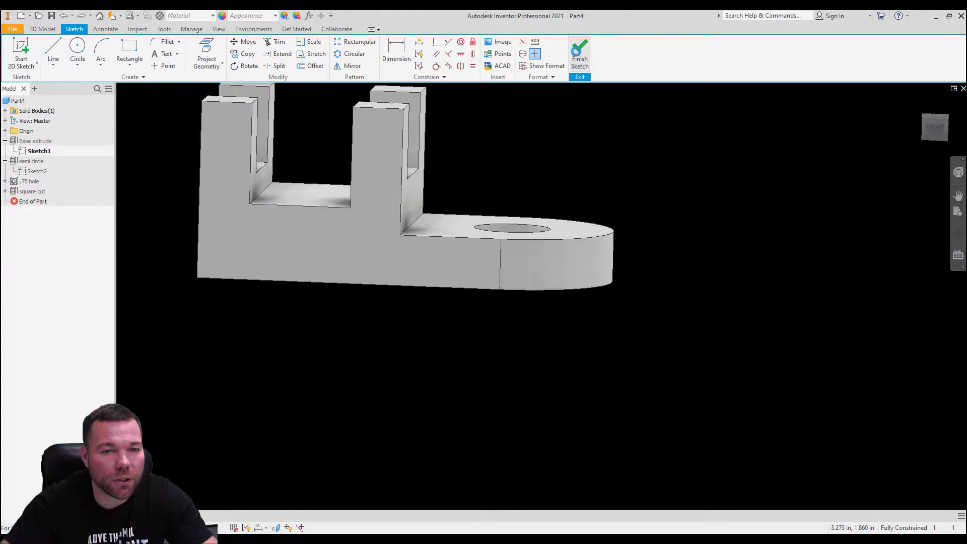
# Step: Set the part's material back to Iron, Cast
pyautogui.click(212, 16)
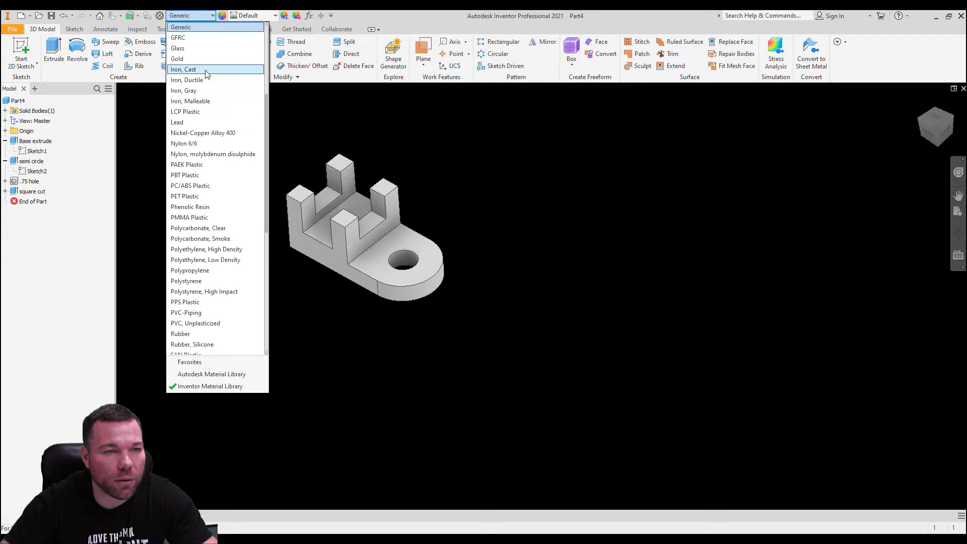
pyautogui.click(192, 69)
pyautogui.scroll(5, 421, 217)
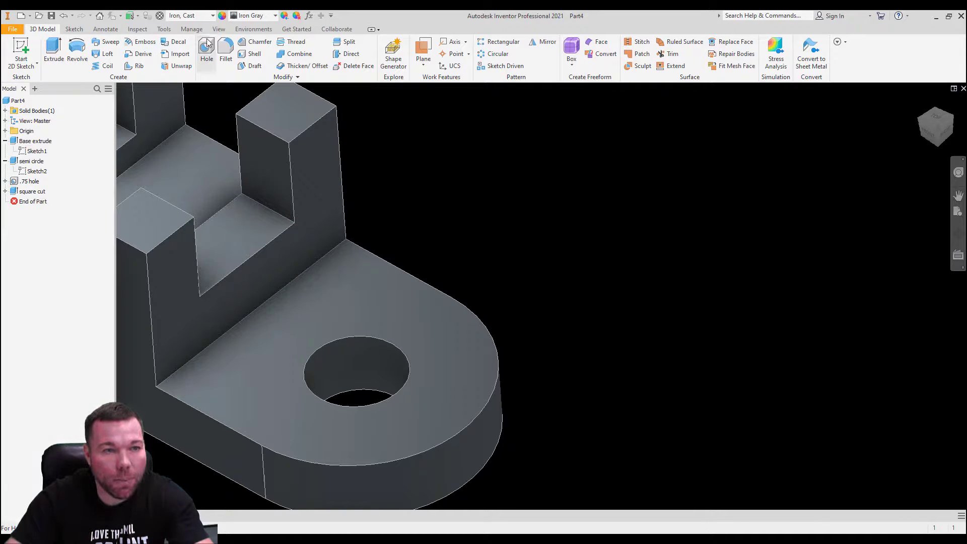
# Step: Add a .25 radius edge fillet where the upright wall meets the base
pyautogui.click(225, 50)
pyautogui.click(218, 135)
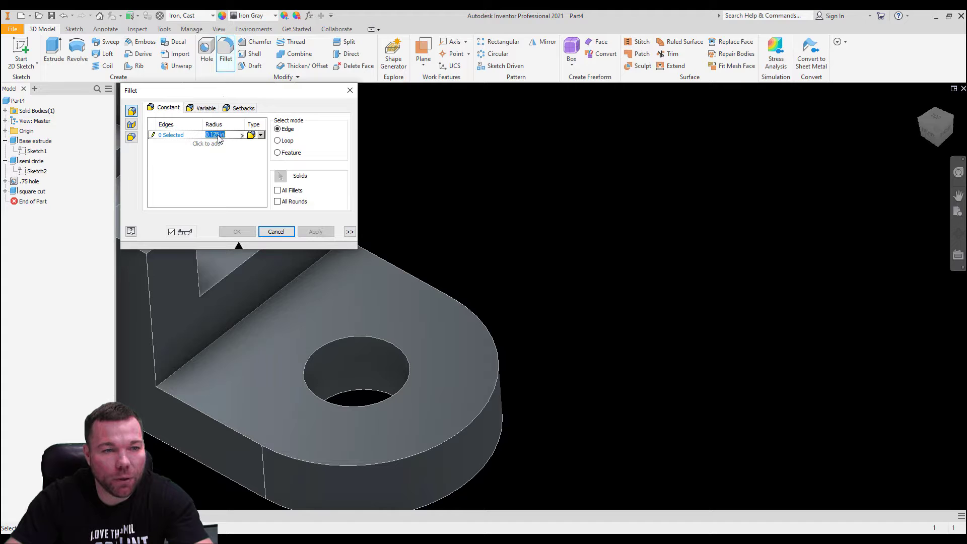
pyautogui.write('.25')
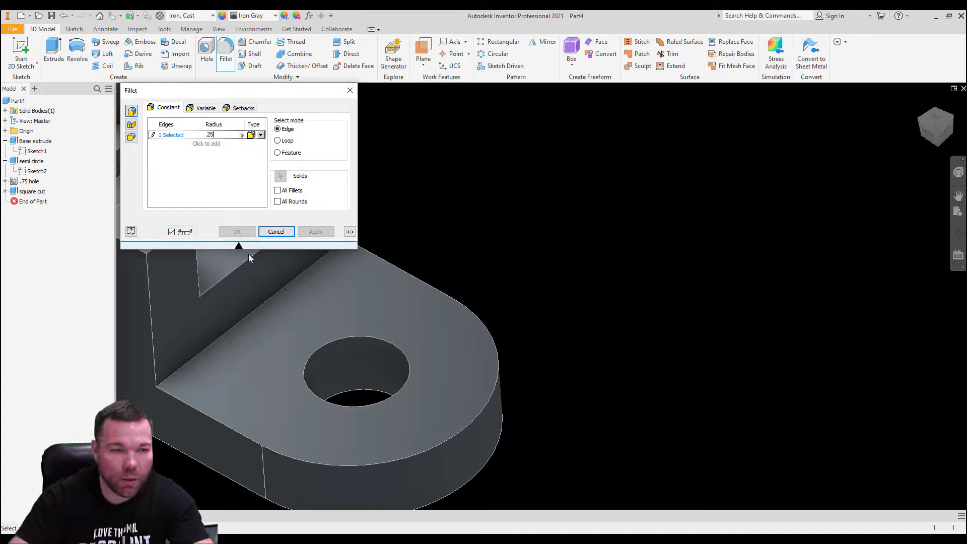
pyautogui.click(257, 309)
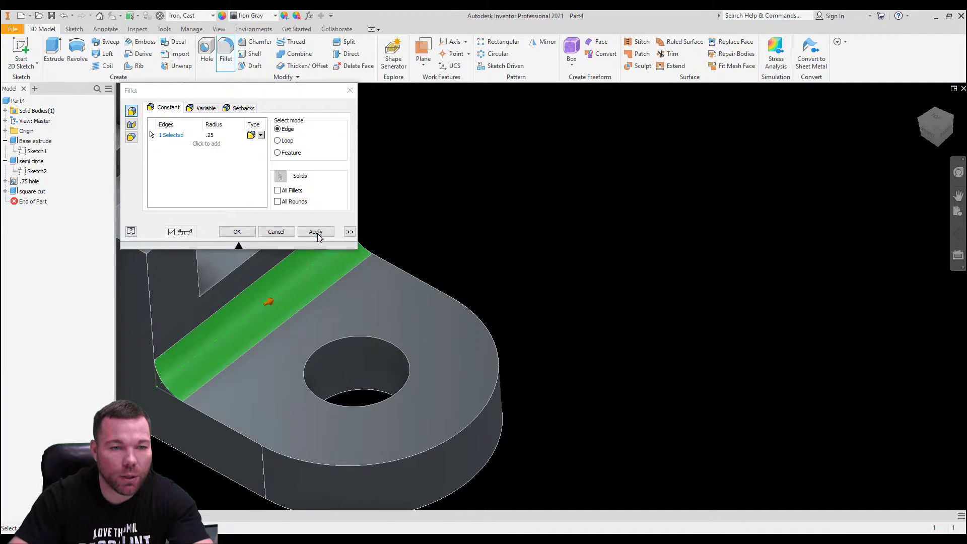
pyautogui.click(316, 232)
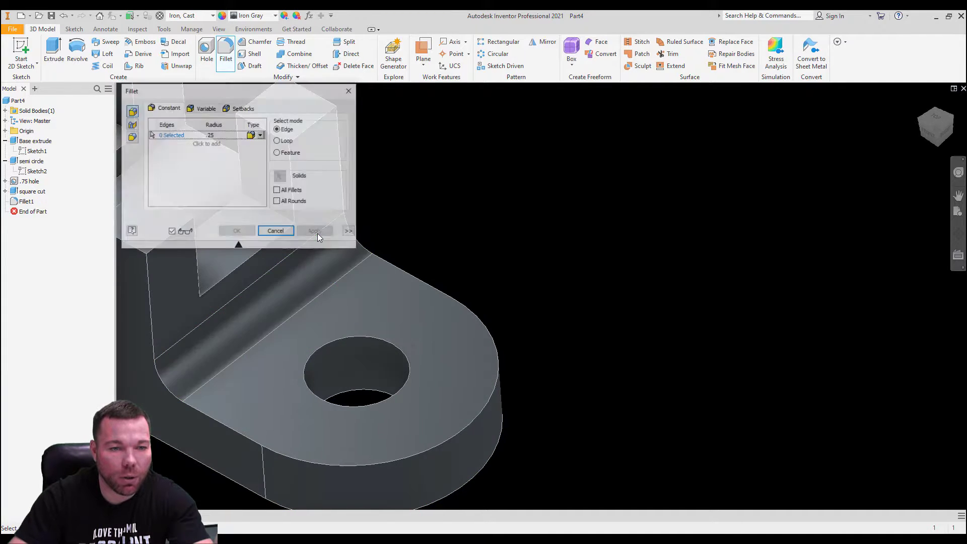
pyautogui.click(349, 91)
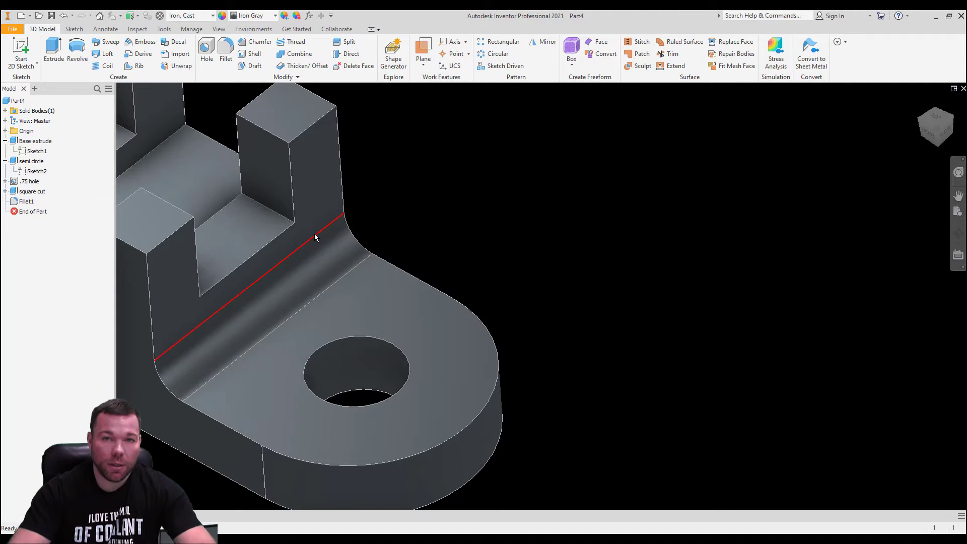
pyautogui.moveTo(315, 234)
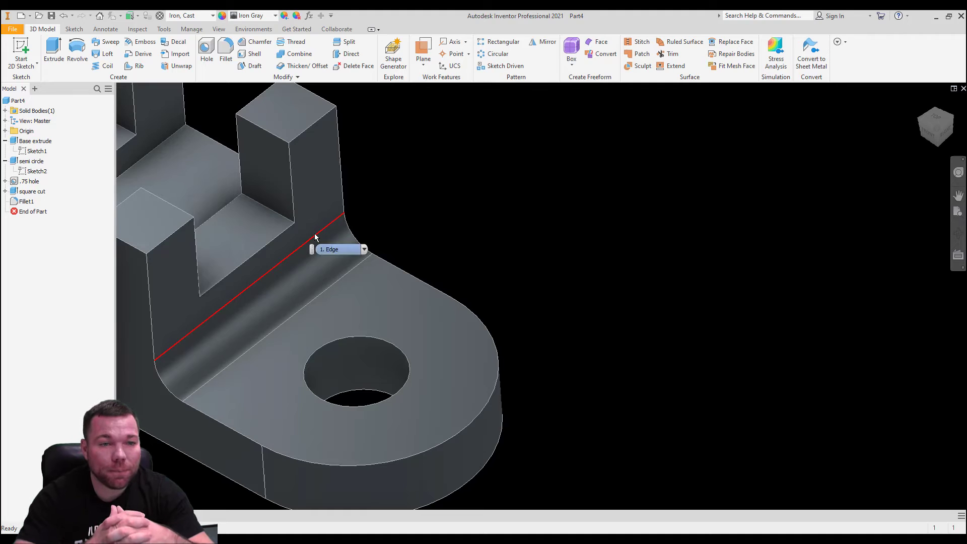